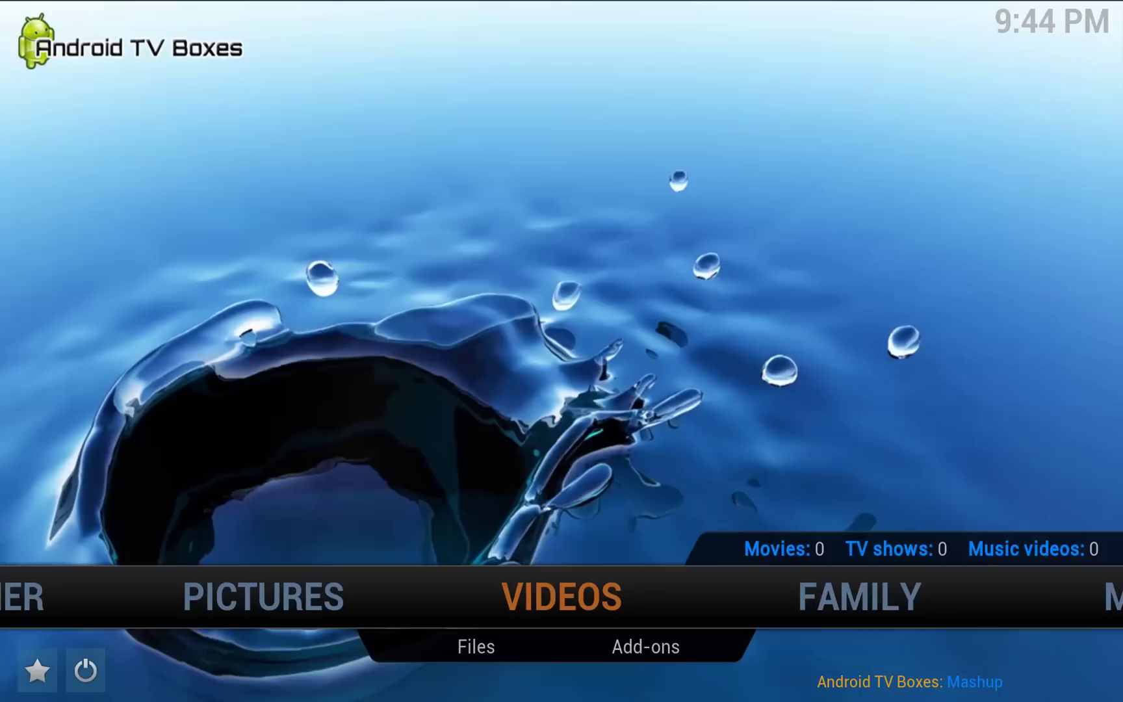
Open the Videos add-ons list and scroll through it.
left_click(646, 646)
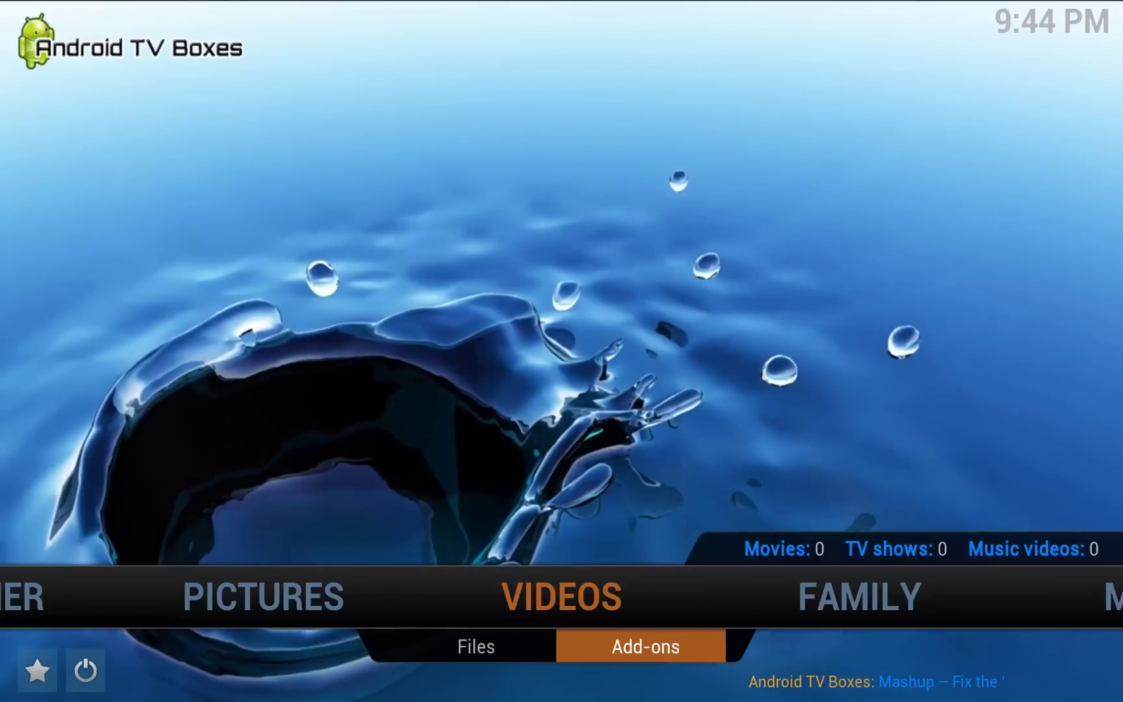
key("Return")
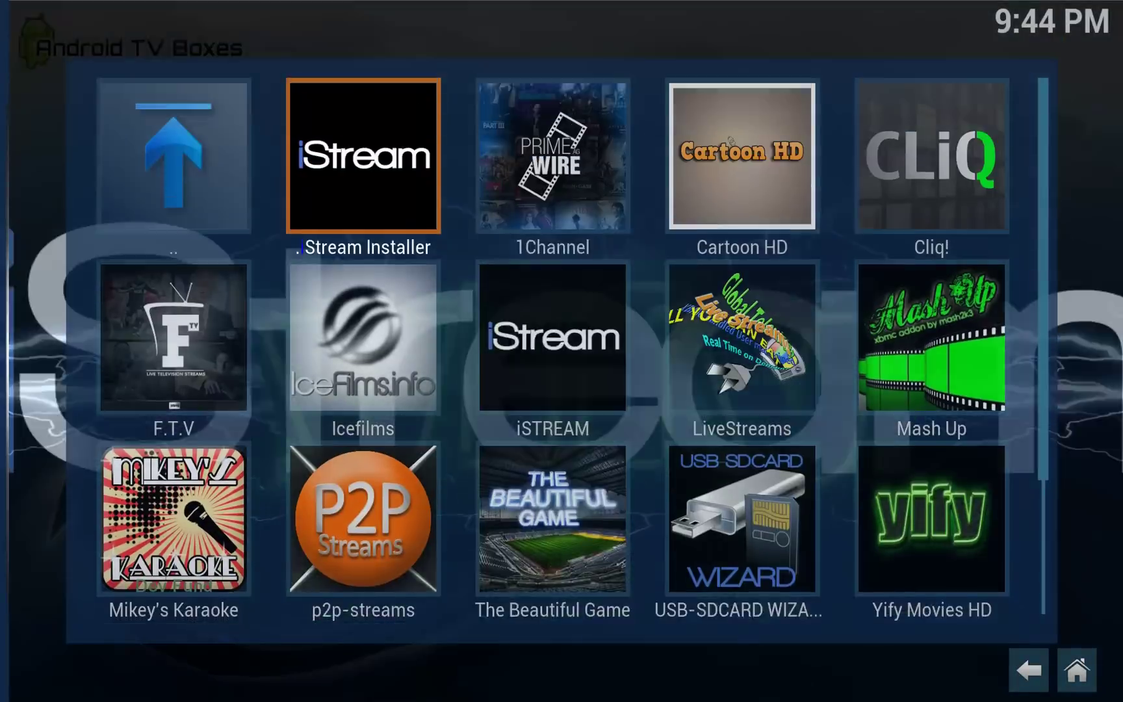
scroll(572, 351, "down", 1)
scroll(572, 351, "up", 1)
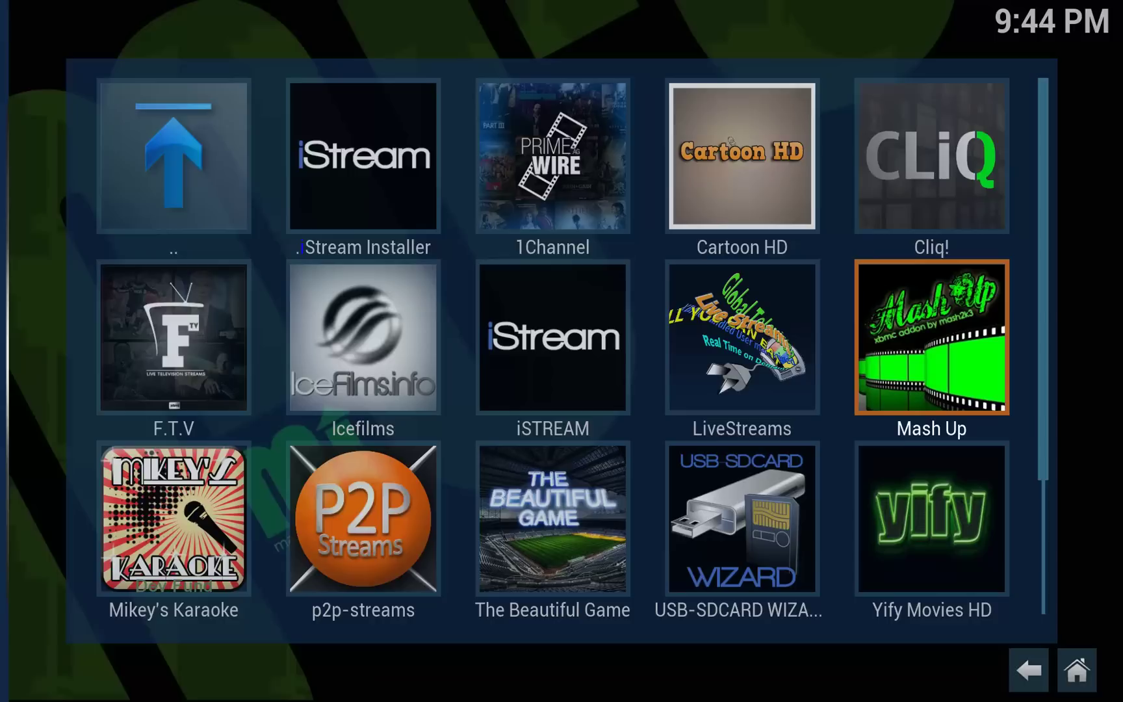
Return to the home menu and open Skin settings under System.
key("Escape")
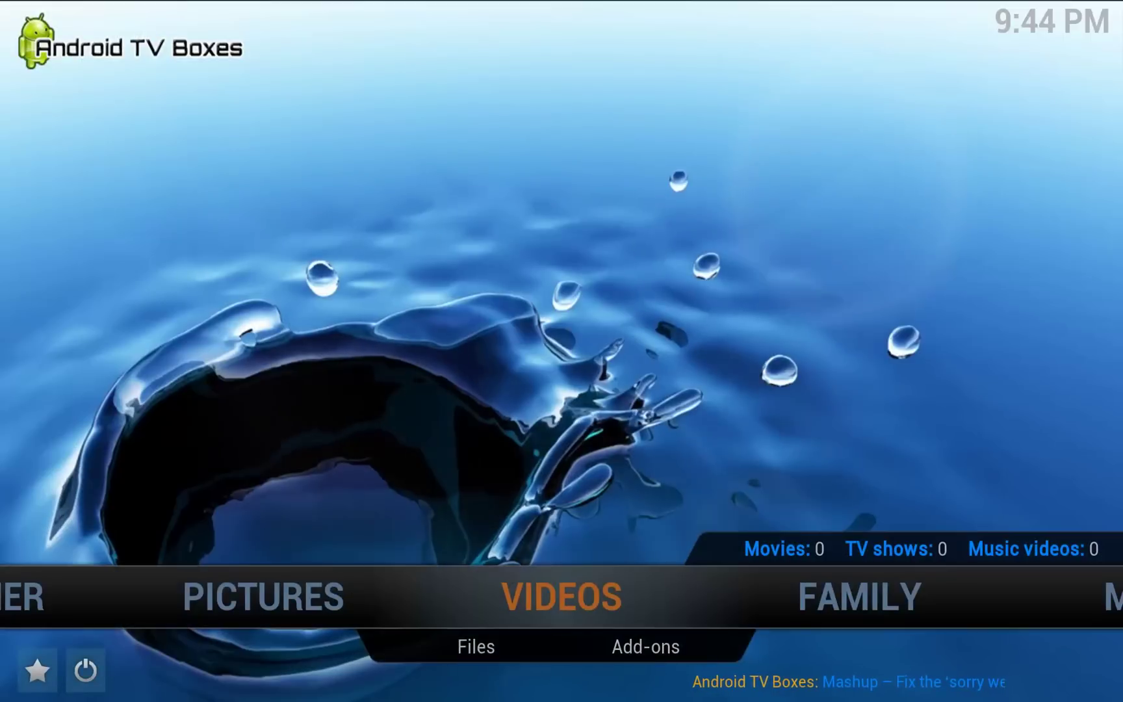
key("Right")
key("Right")
key("Right")
key("Right")
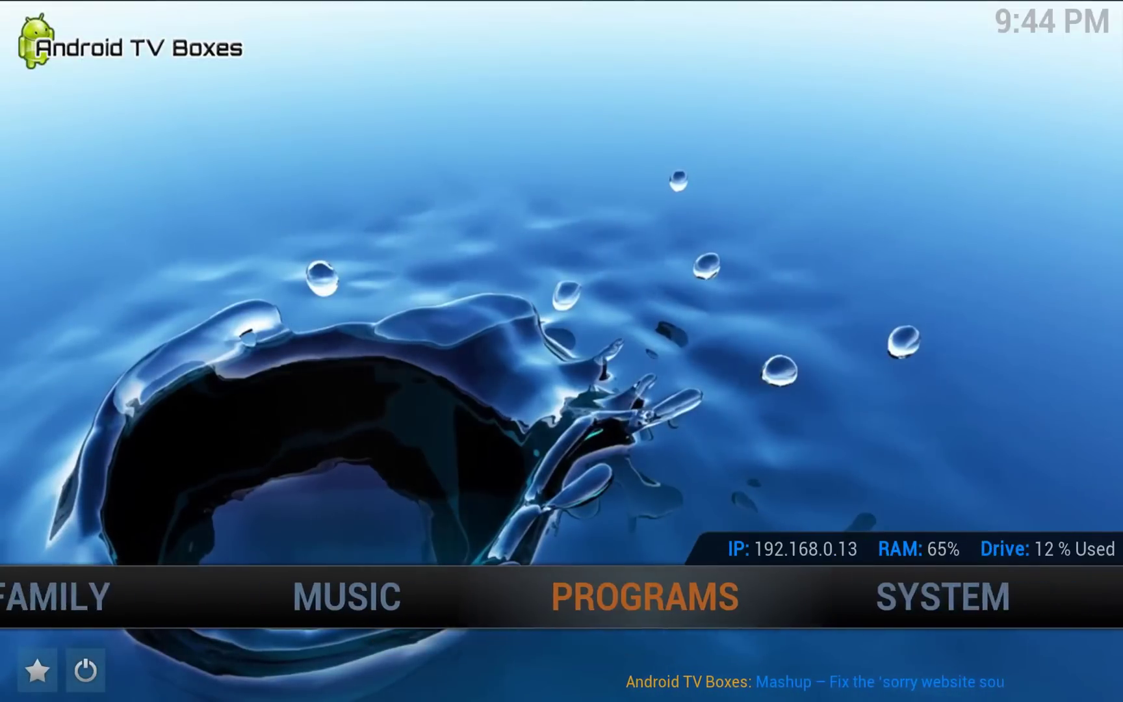
key("Down")
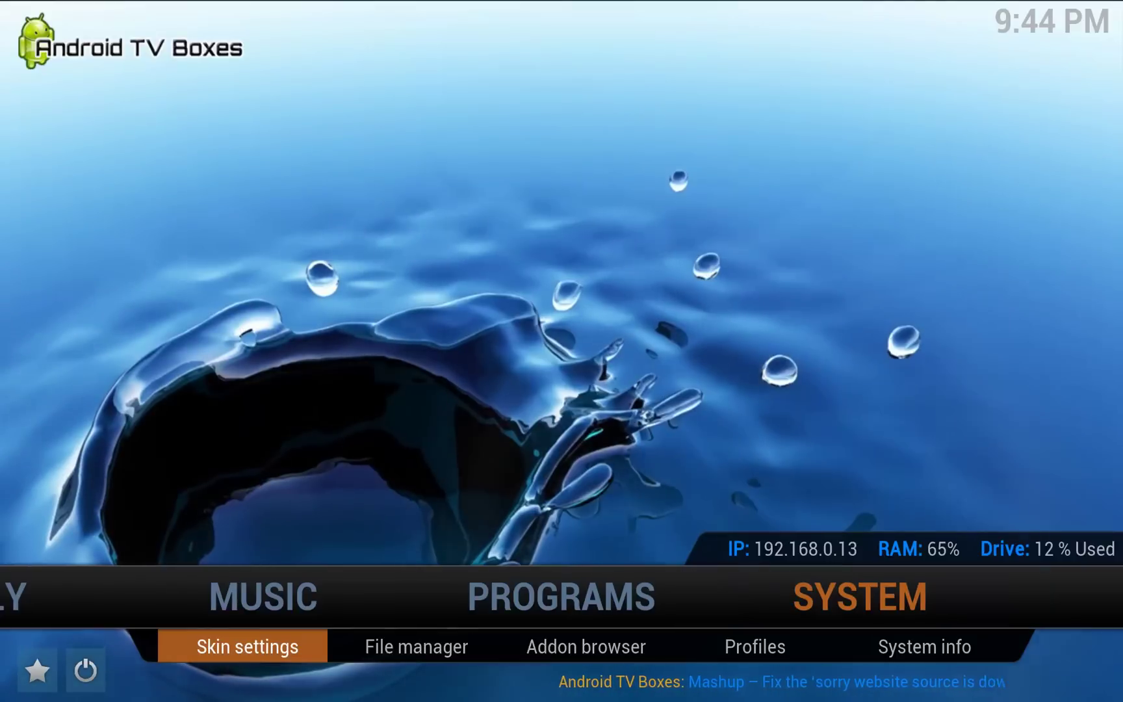
key("Return")
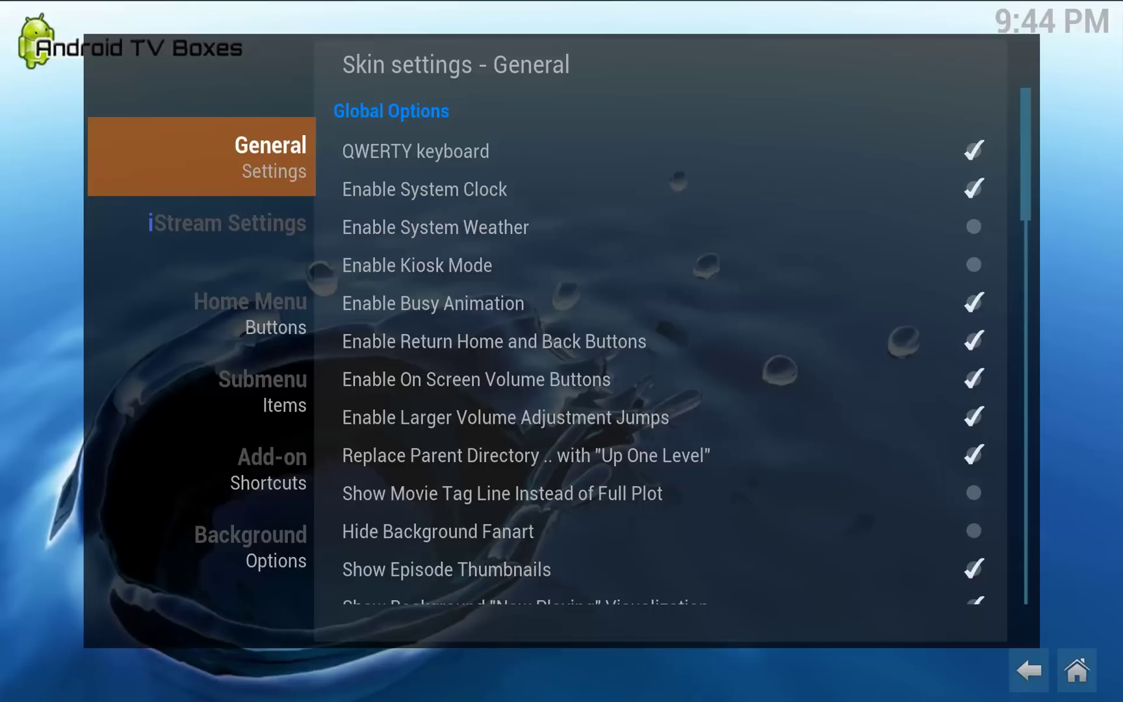
In Home Menu Buttons, set Menu Item 4 (Videos) Addon Set to User Selection One.
key("Down")
key("Down")
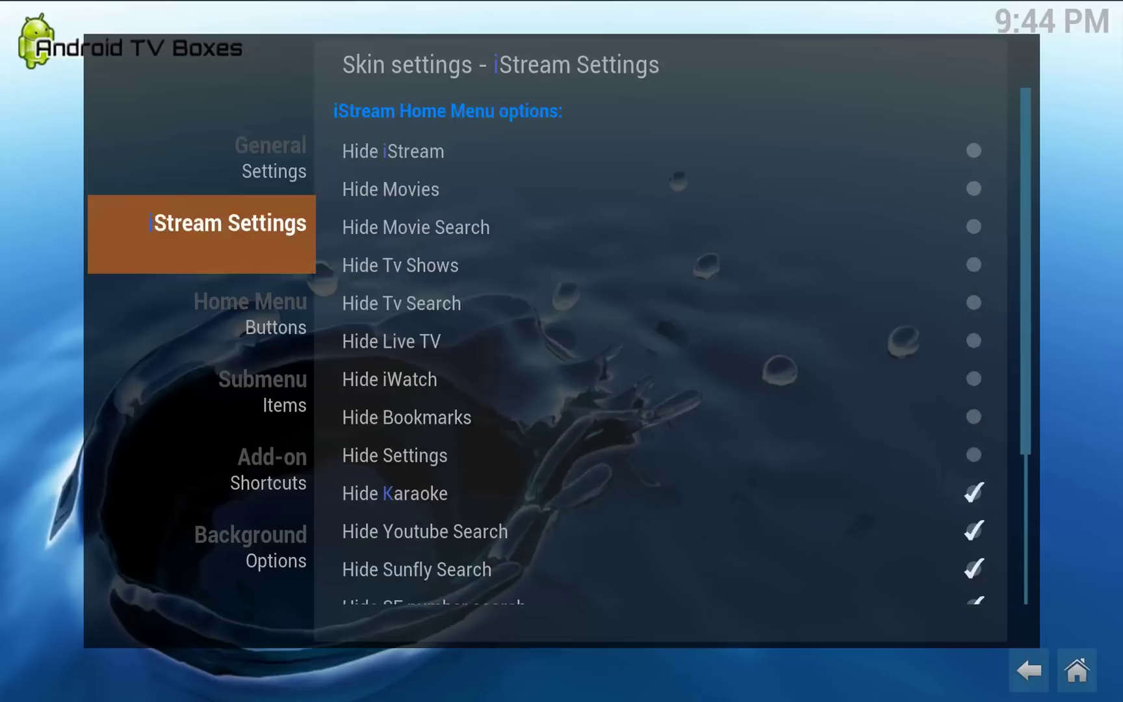
key("Right")
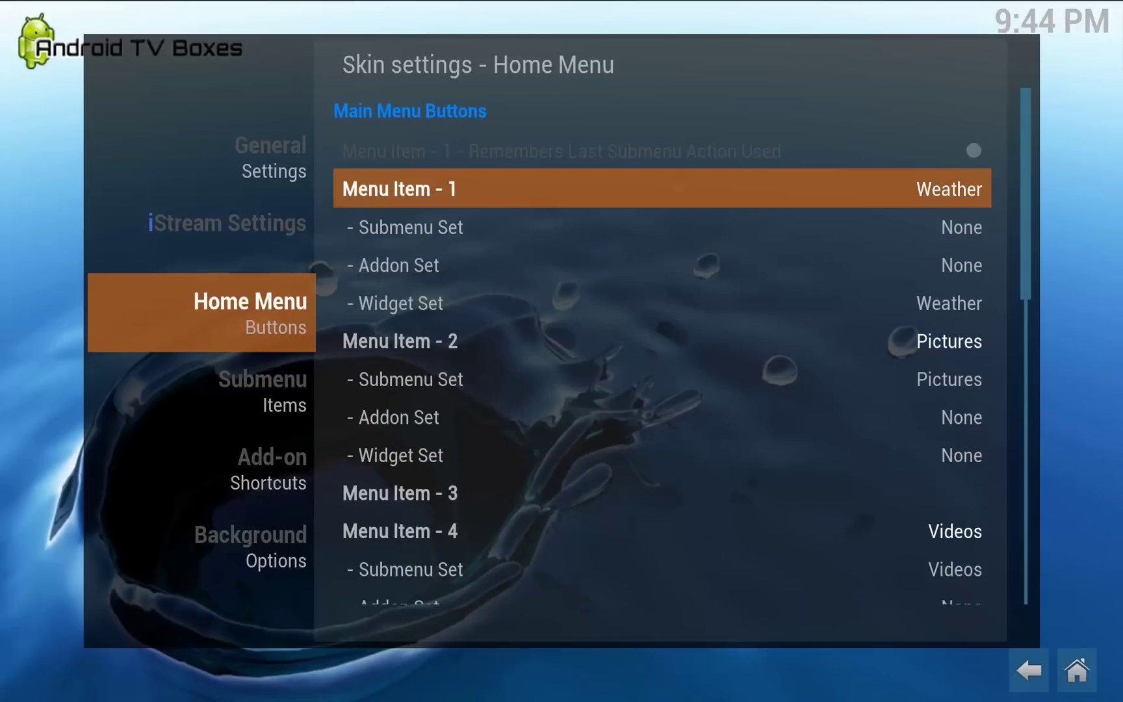
key("Down")
key("Down")
key("Down")
key("Down")
key("Down")
key("Down")
key("Down")
key("Down")
key("Down")
key("Down")
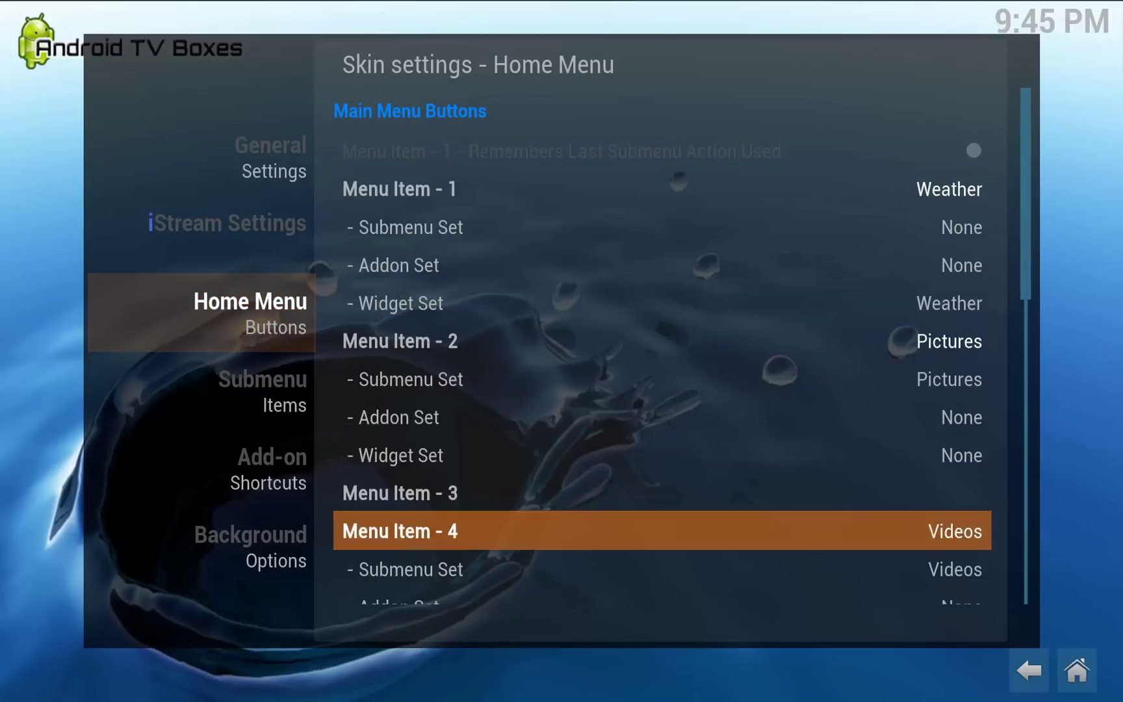
key("Down")
key("Down")
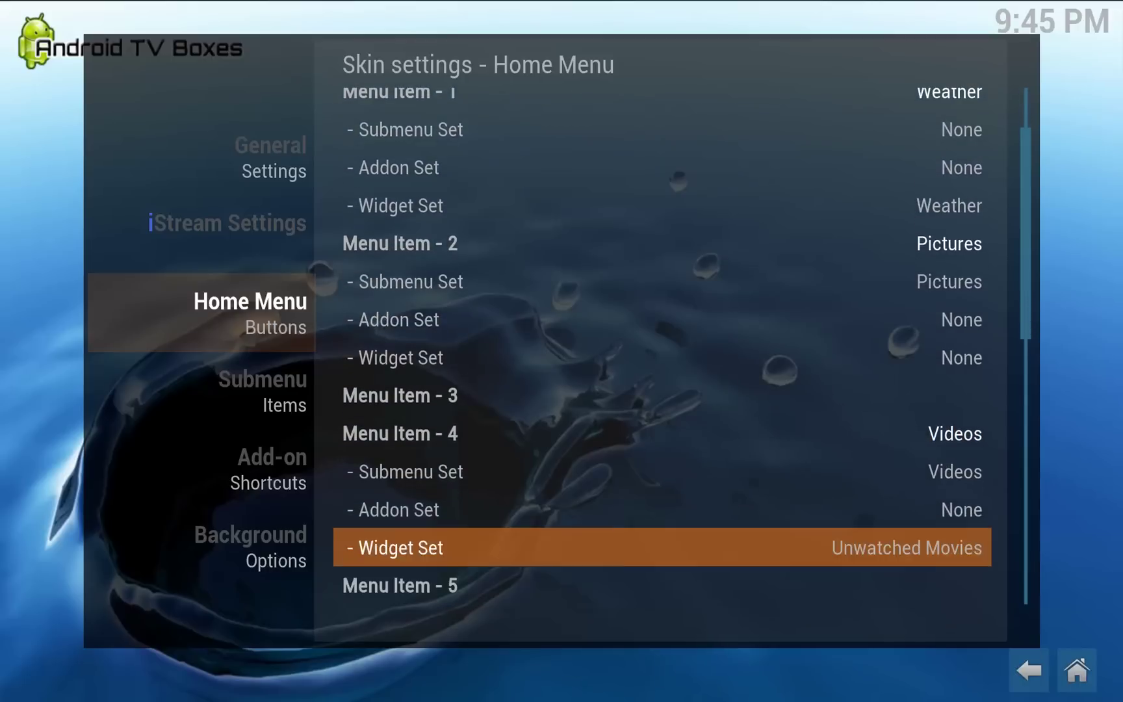
key("Up")
key("Up")
key("Up")
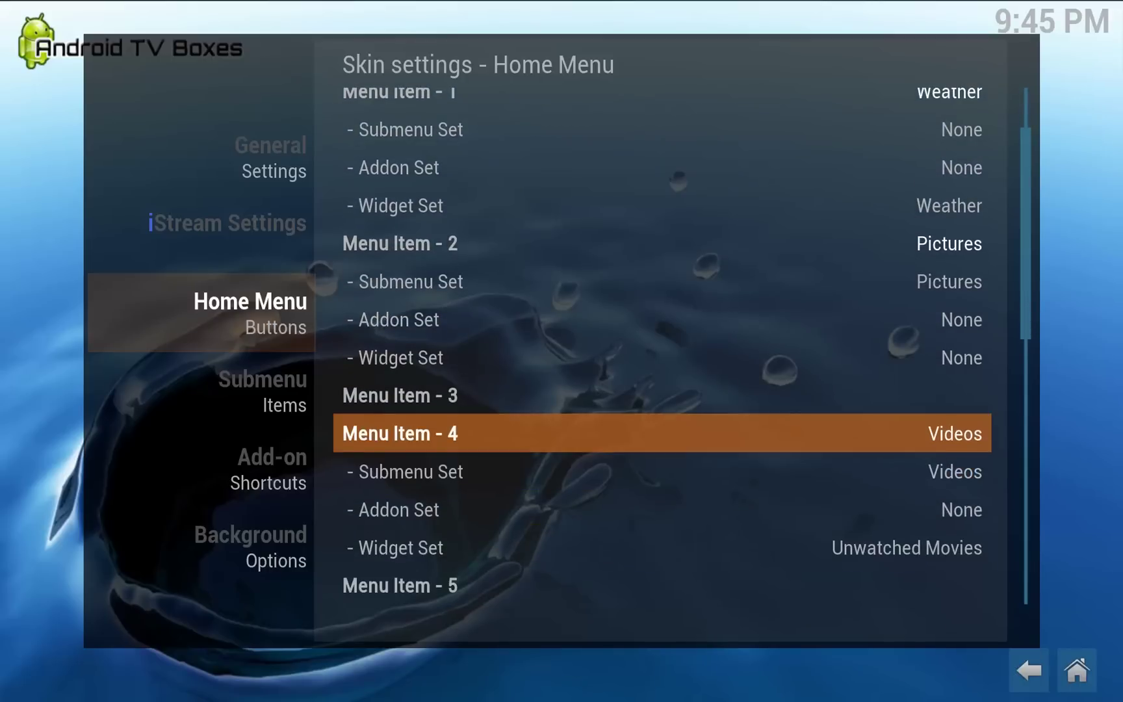
key("Down")
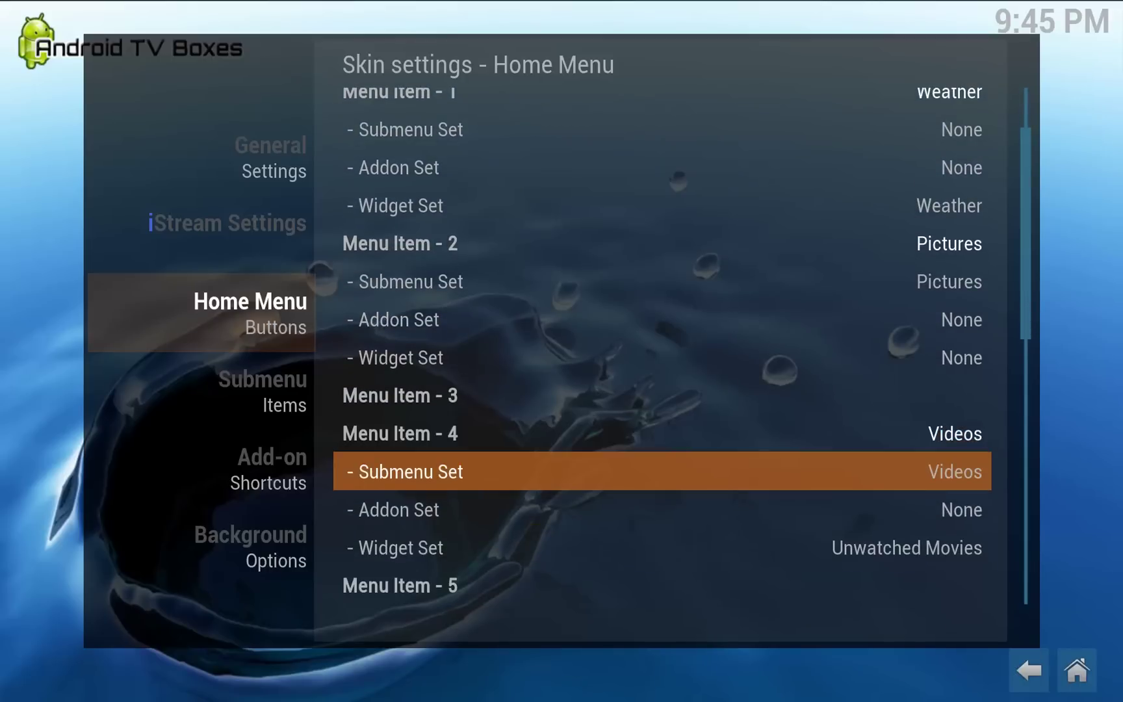
key("Down")
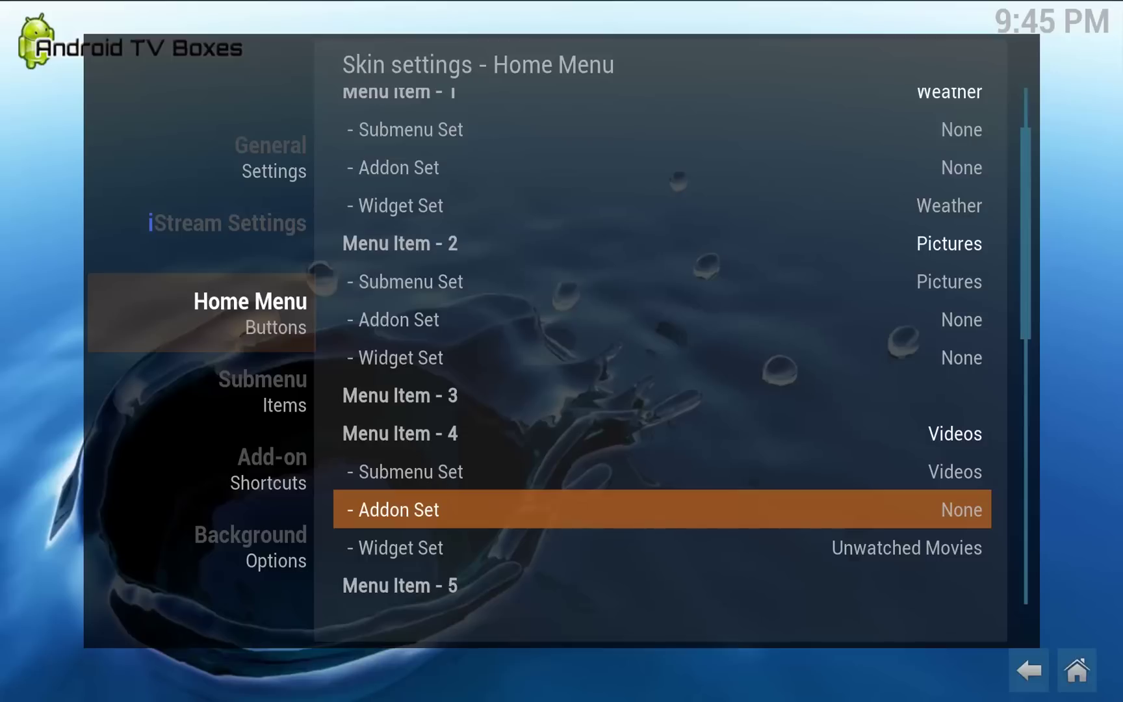
key("Return")
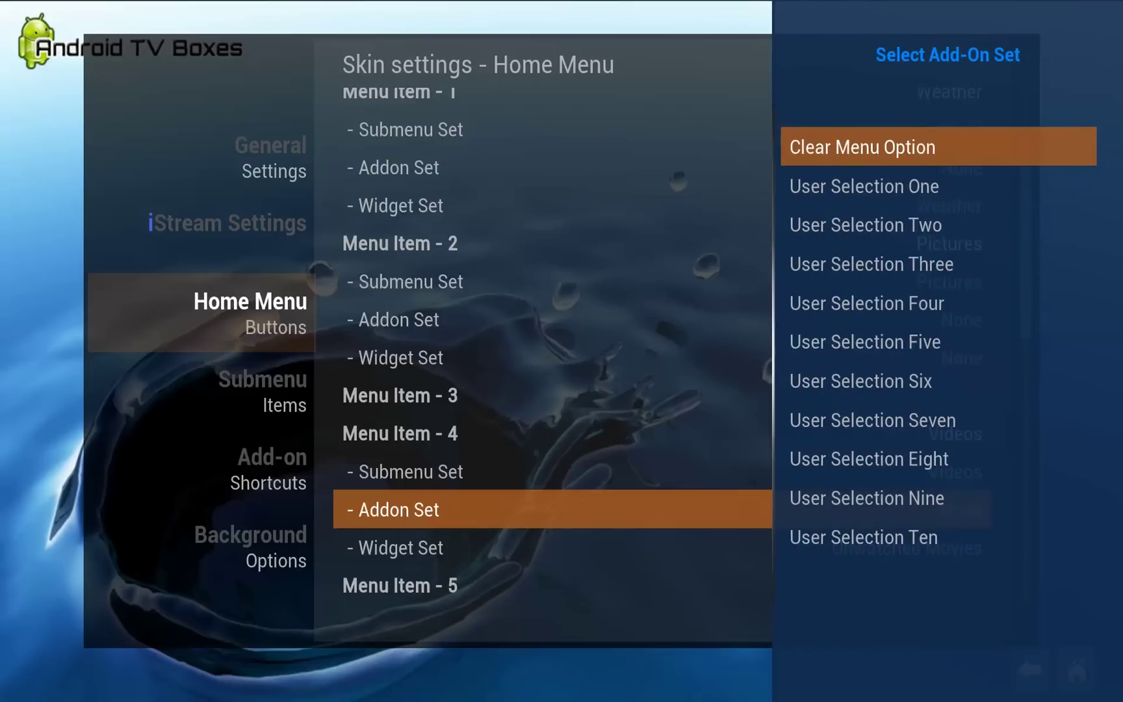
key("Down")
key("Return")
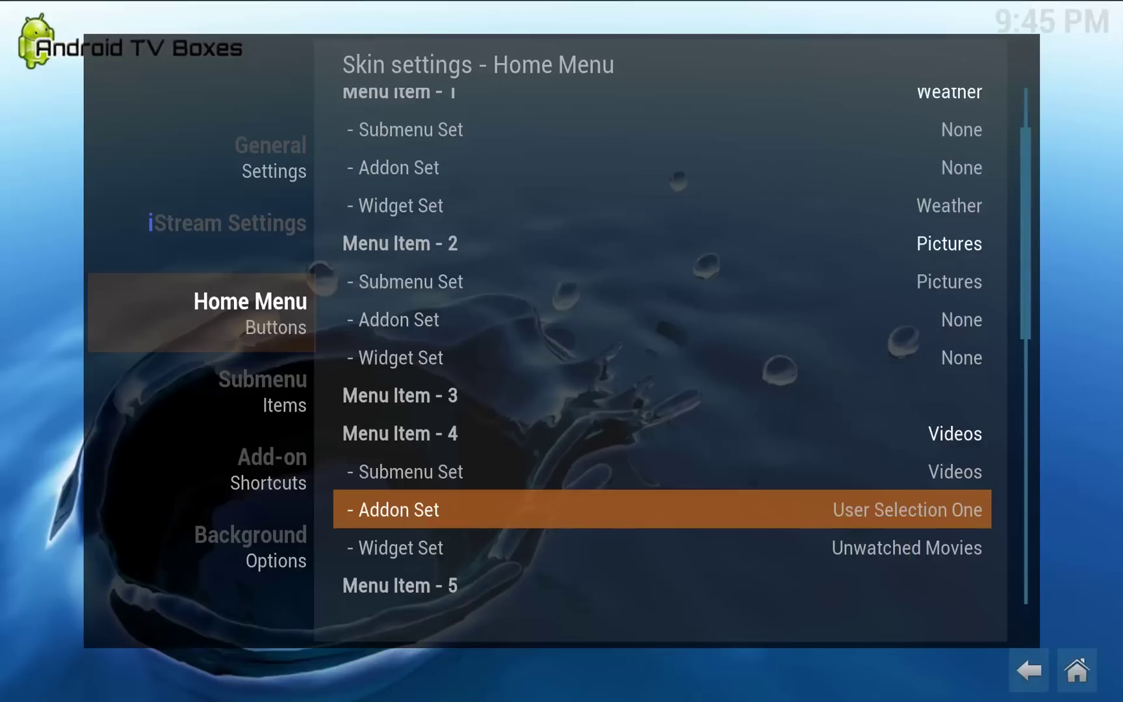
key("Left")
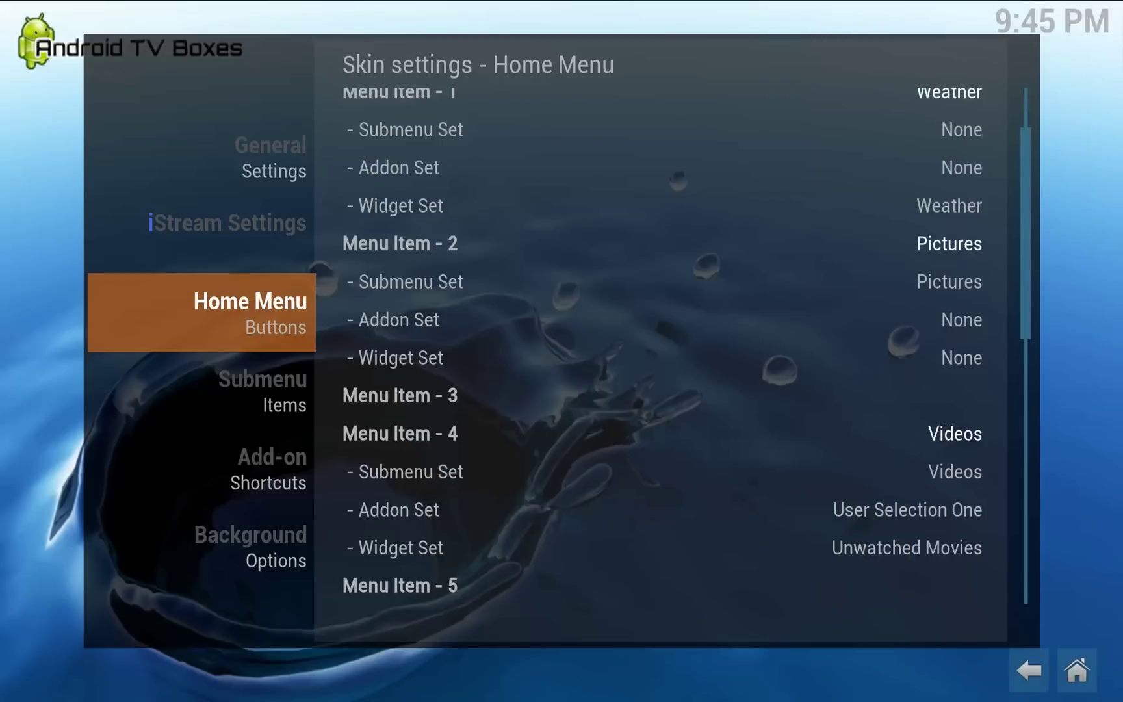
In Add-on Shortcuts, give the User Selection One set the name 'Common Addons - Video'.
key("Down")
key("Down")
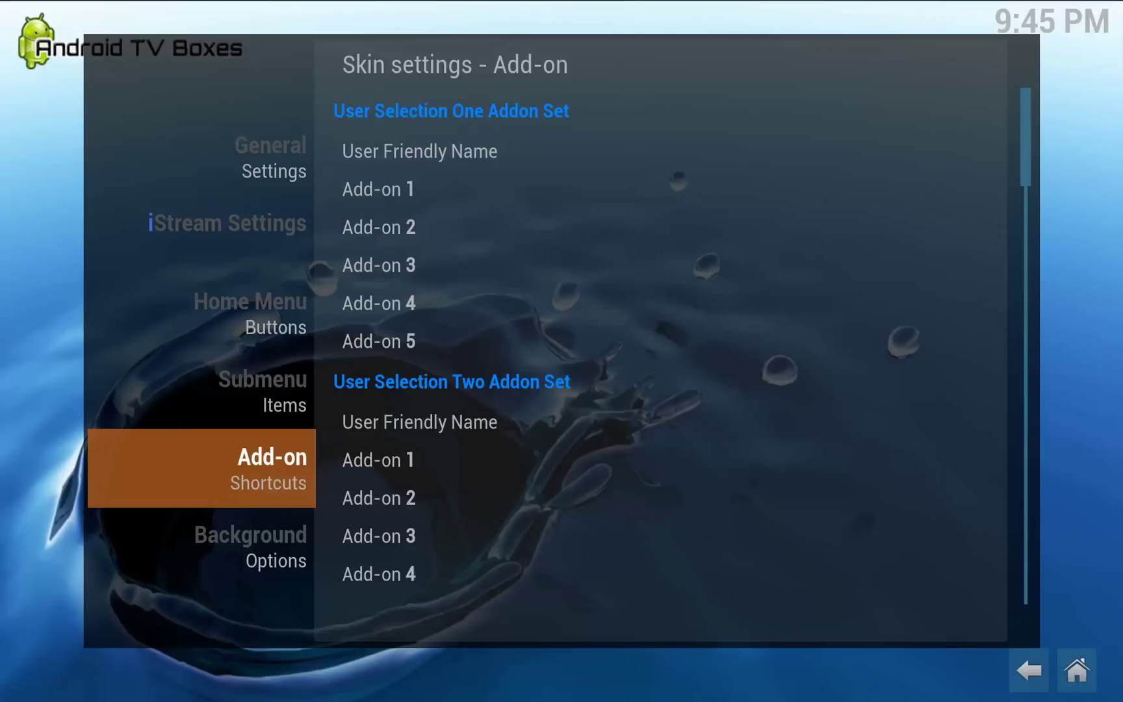
key("Right")
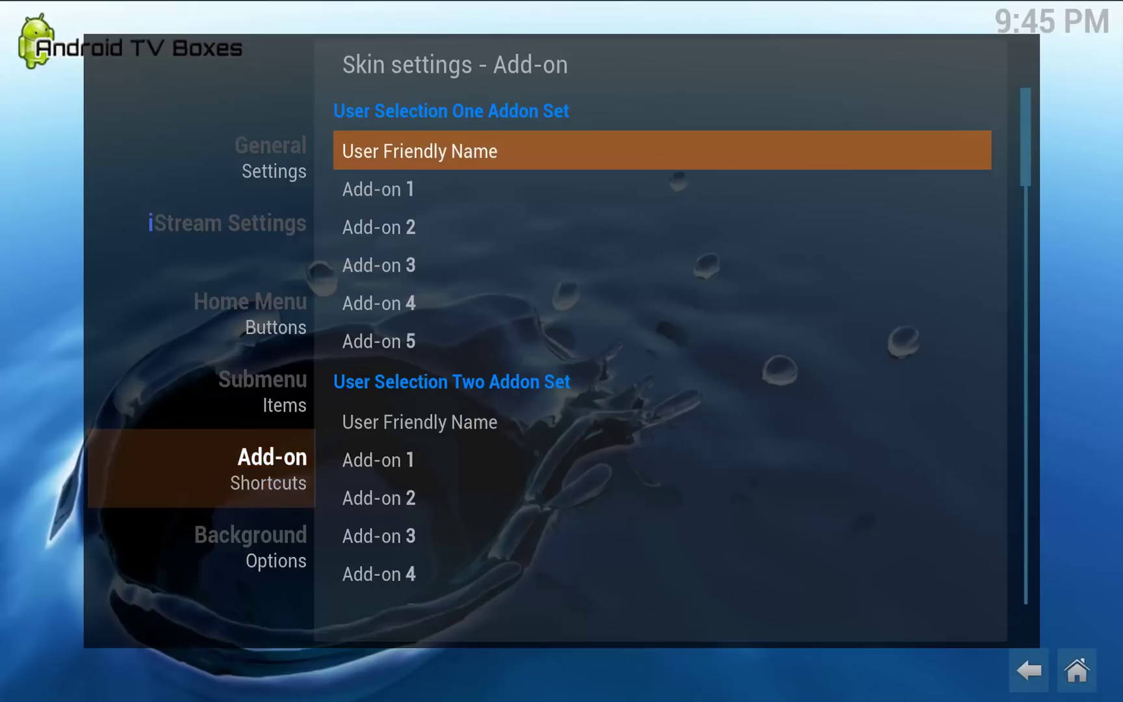
key("Return")
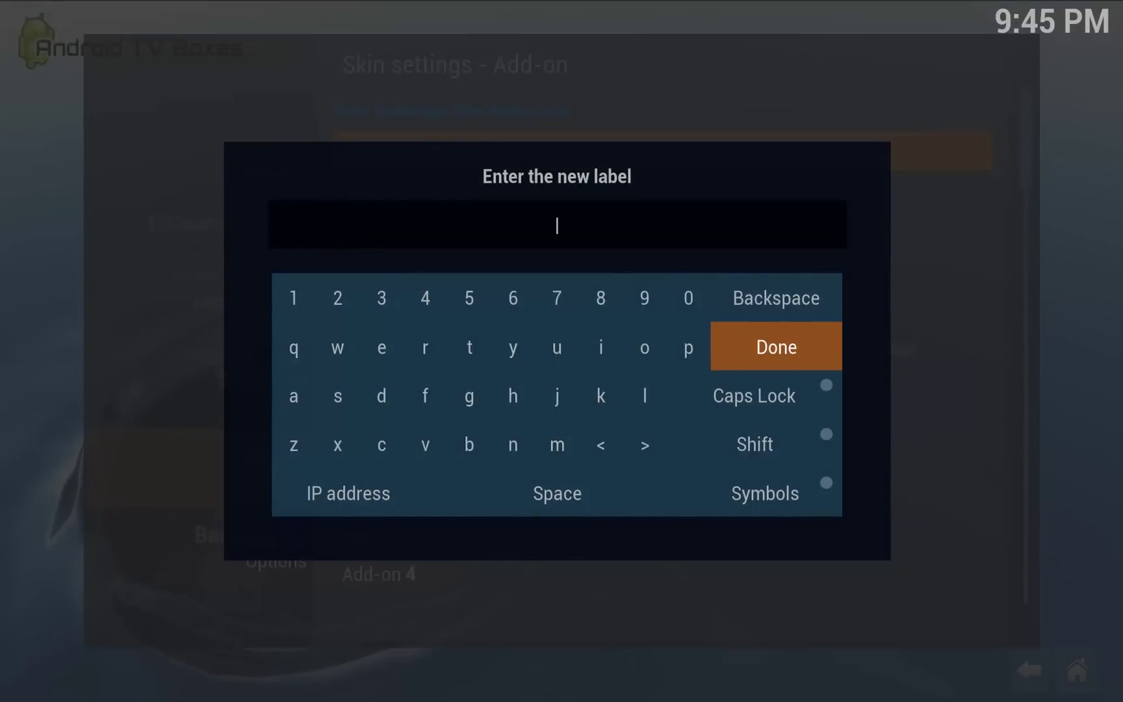
type("Common Addons - ")
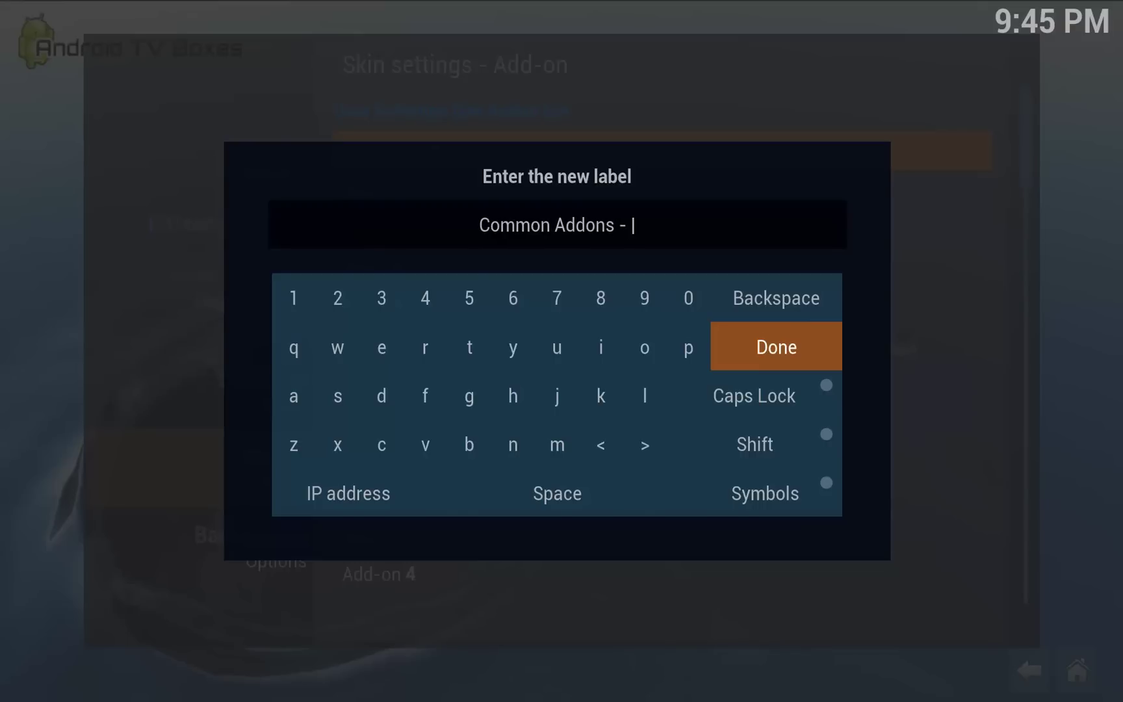
type("Video")
key("Return")
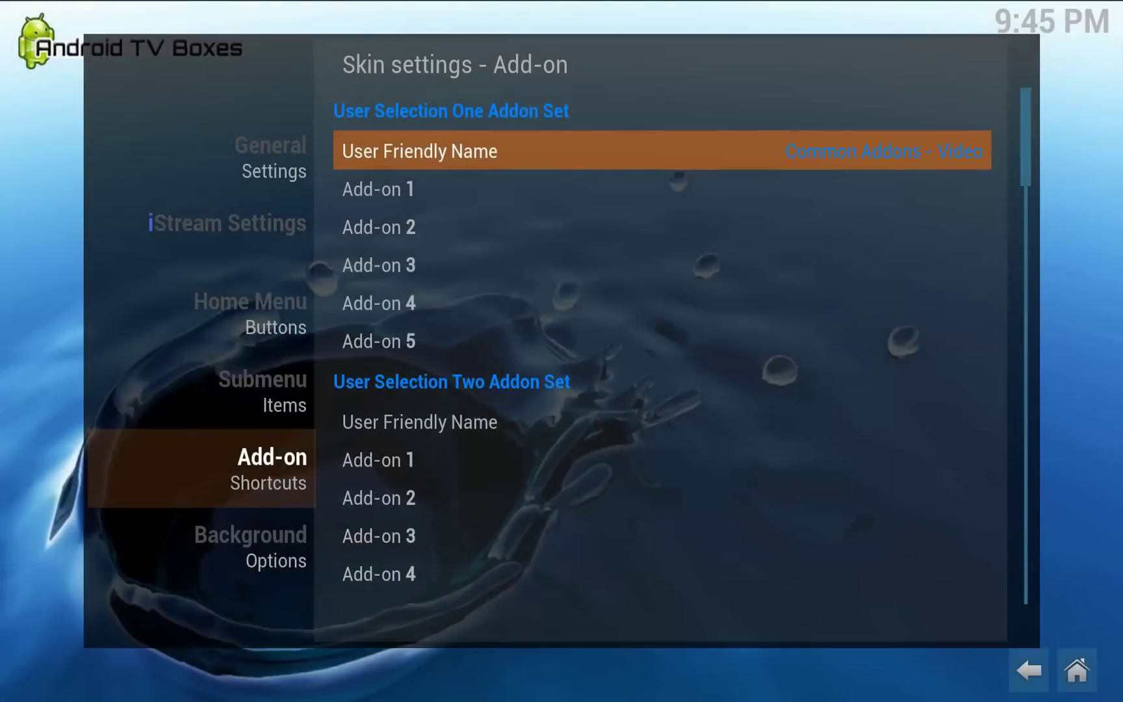
left_click(378, 189)
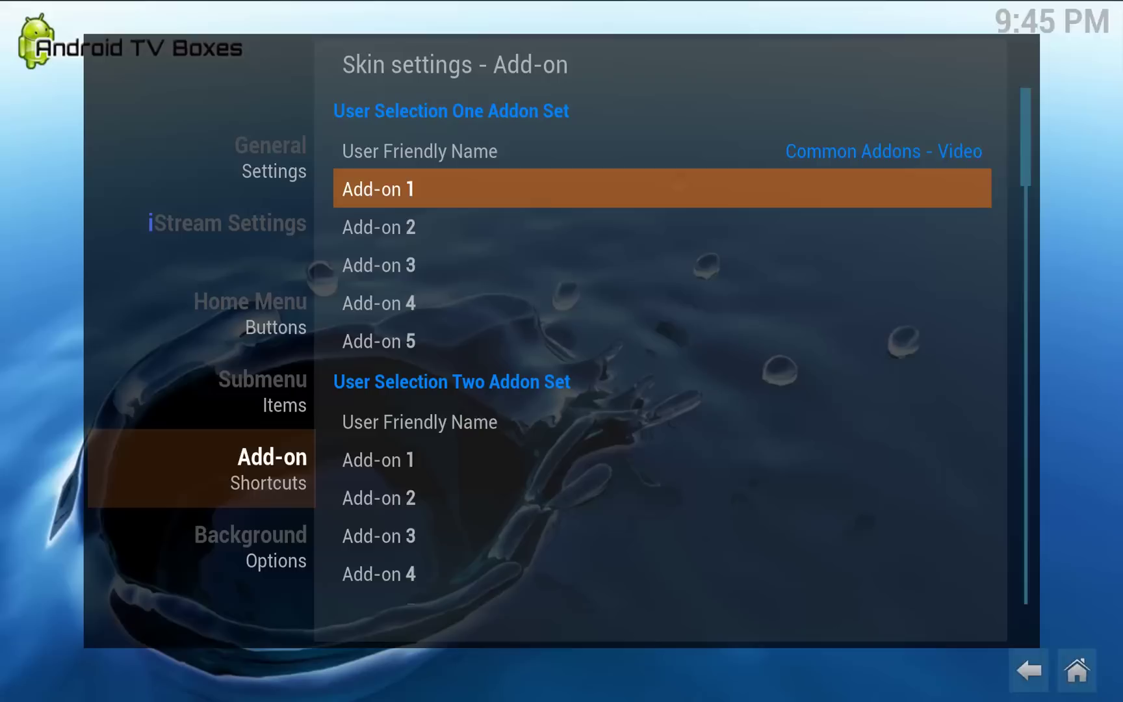
Set Add-on 1 to 1Channel from Video Add-ons, keeping its label.
key("Down")
key("Down")
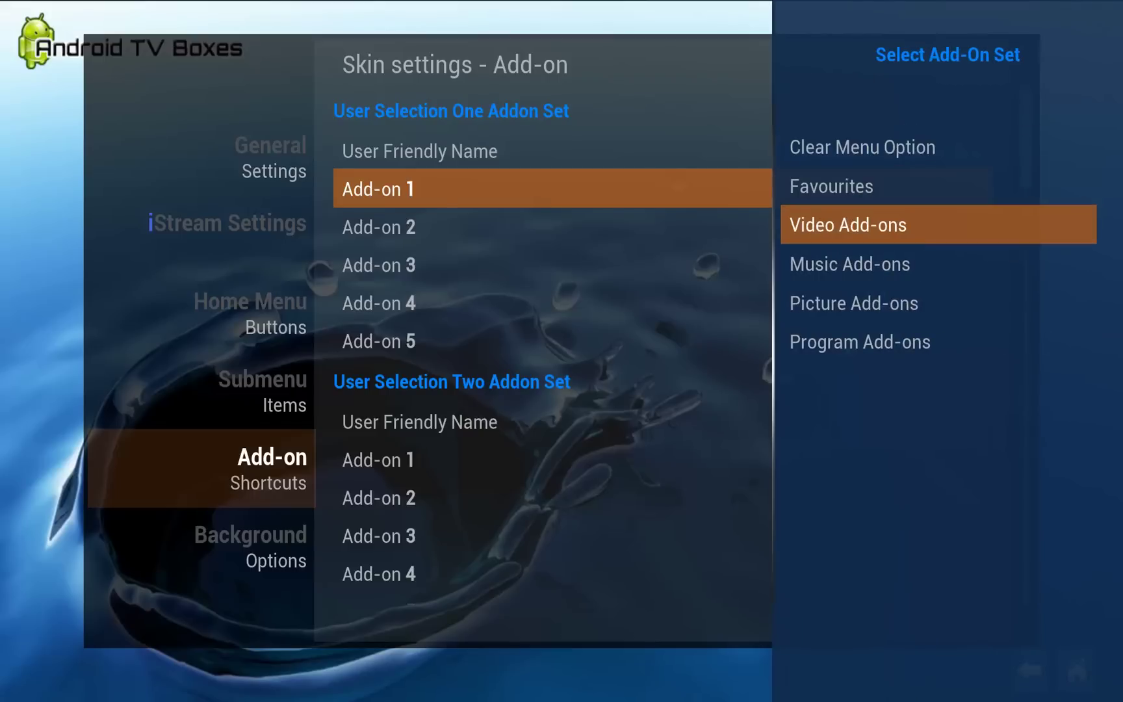
key("Return")
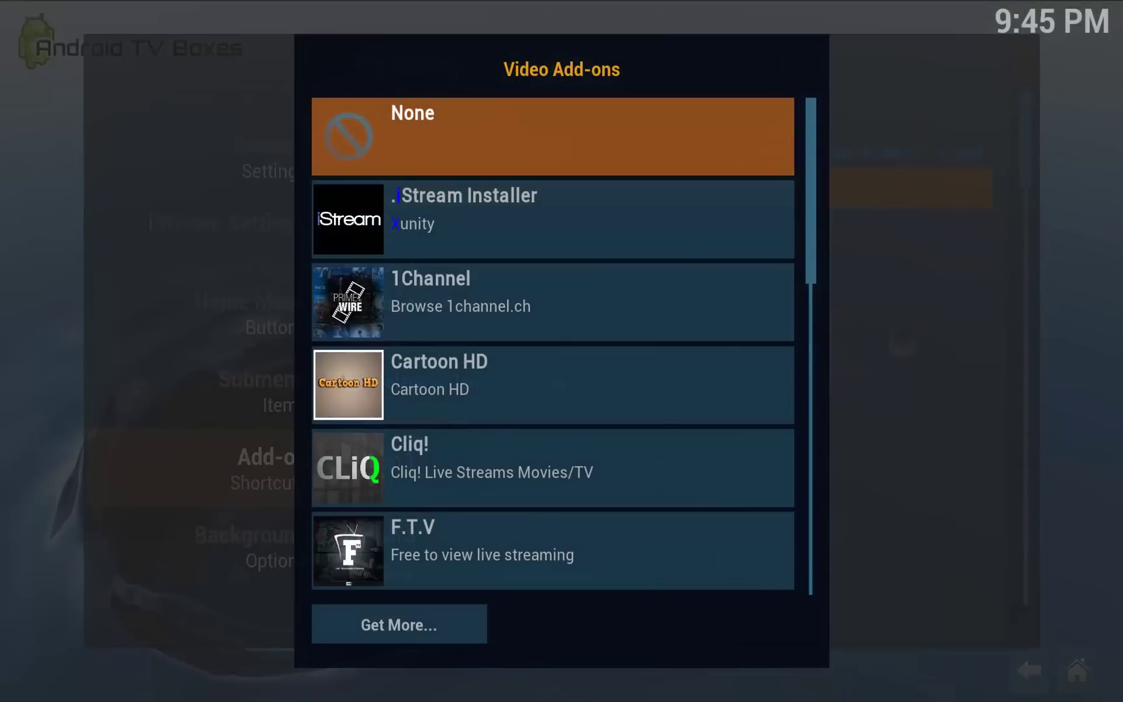
key("Down")
key("Down")
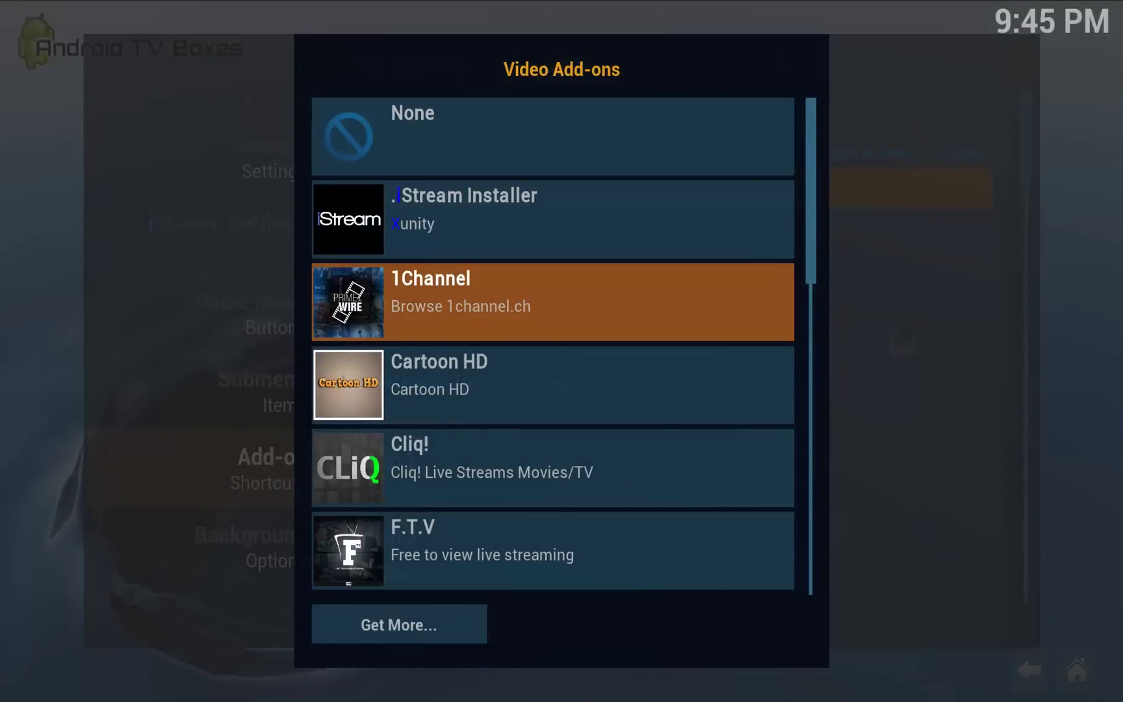
key("Return")
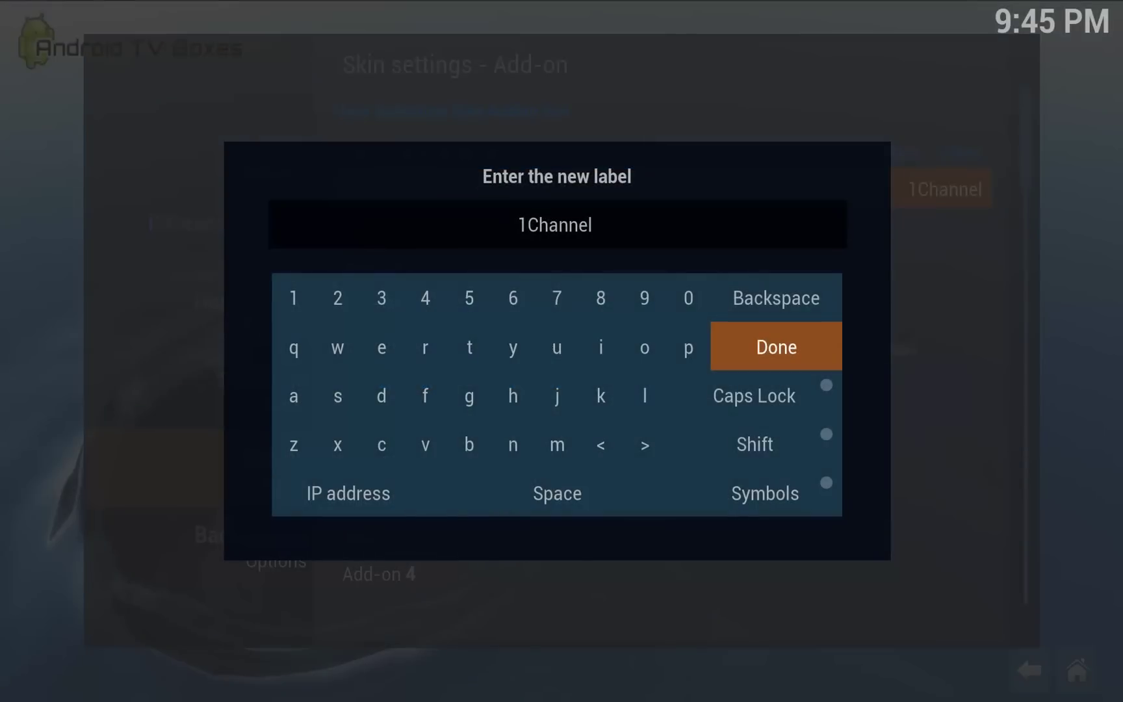
key("Return")
Set Add-on 2 to Mash Up from Video Add-ons.
key("Down")
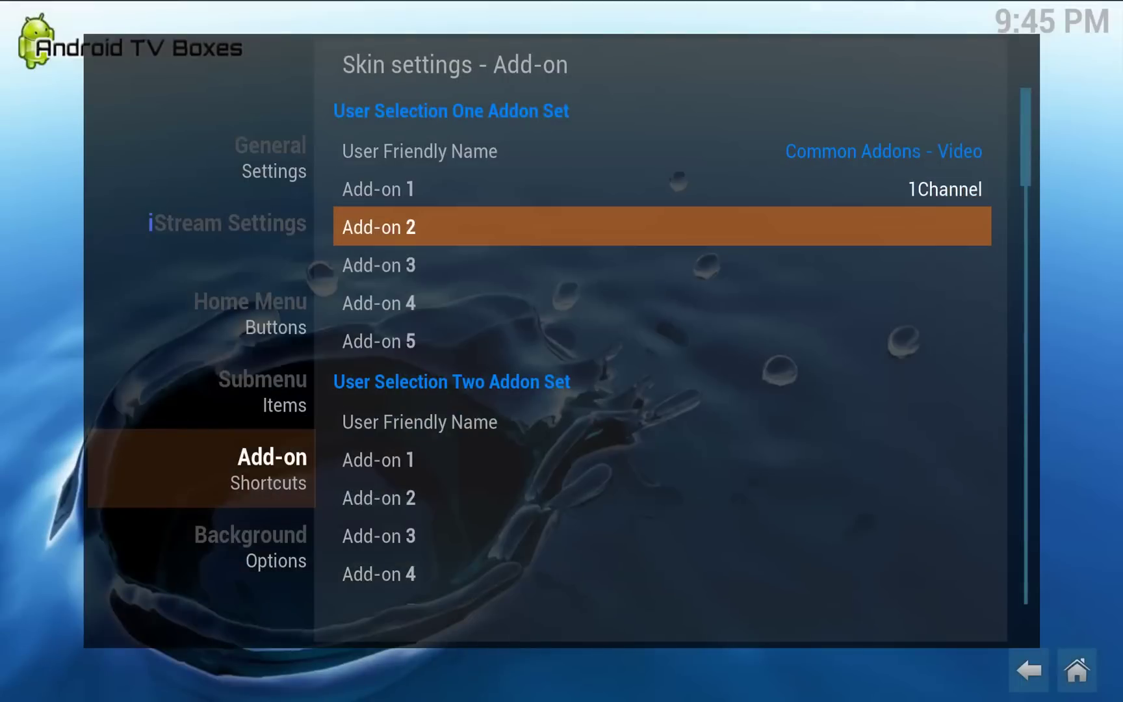
key("Return")
key("Return")
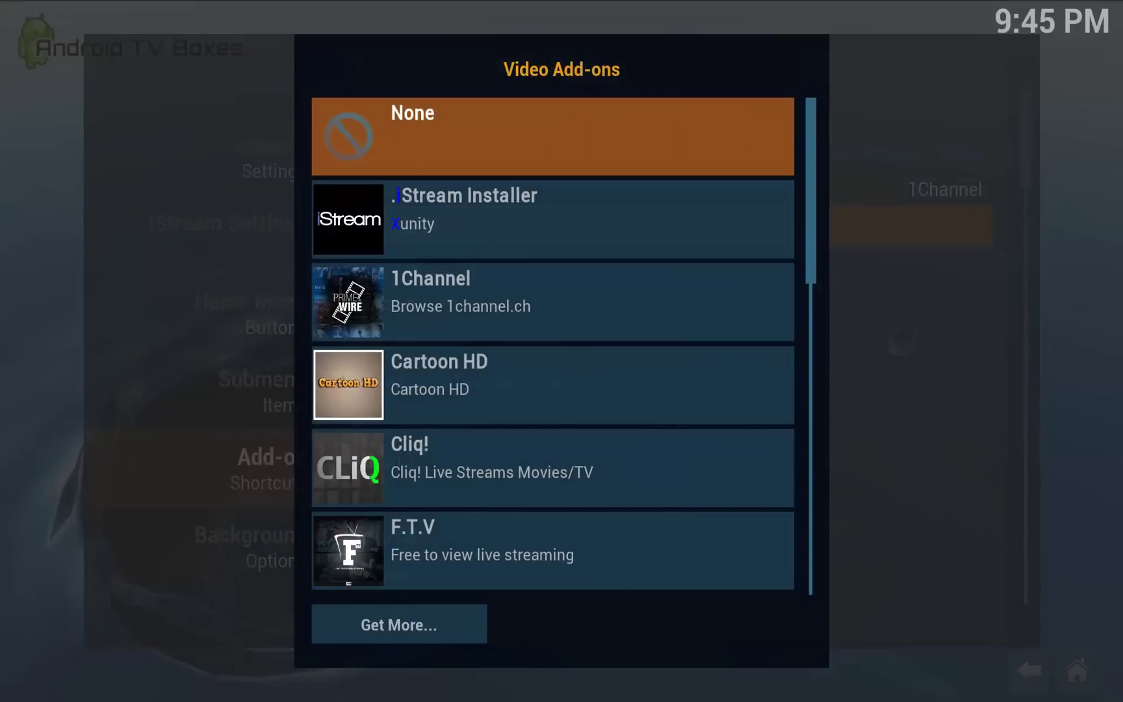
key("Down")
key("Down")
key("Down")
key("Down")
key("Down")
key("Down")
key("Down")
key("Down")
key("Down")
key("Down")
key("Down")
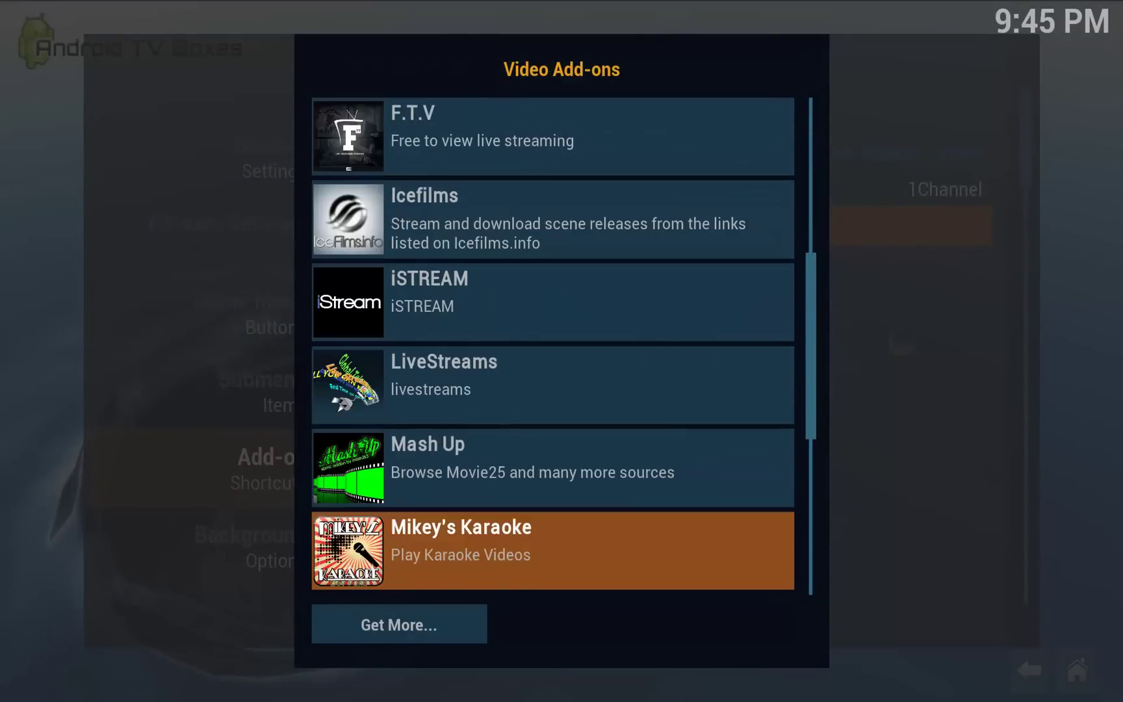
key("Up")
key("Return")
key("Return")
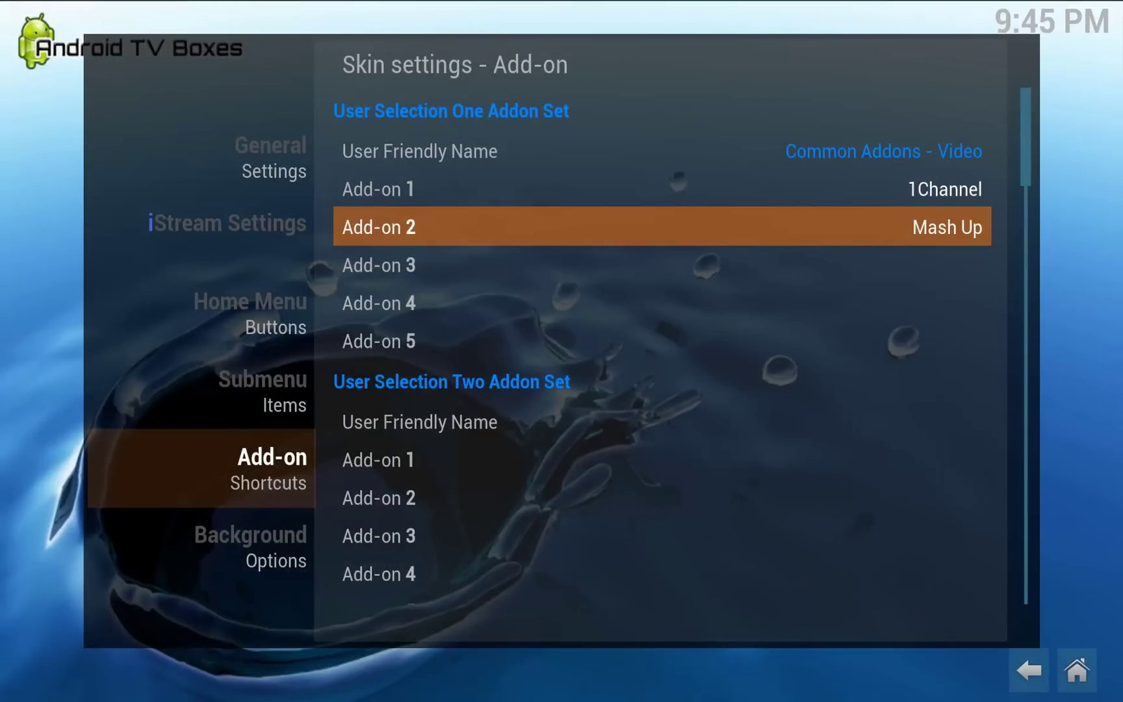
Set Add-on 3 to HackerMils Stash from Favourites.
key("Down")
key("Return")
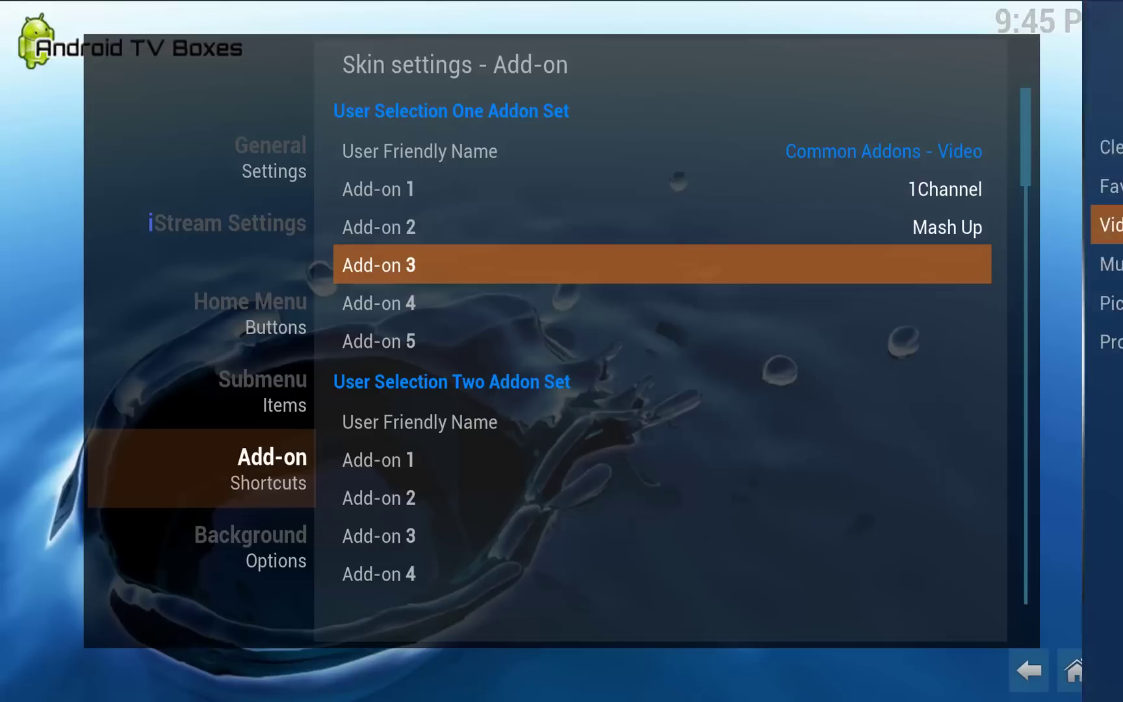
key("Up")
key("Return")
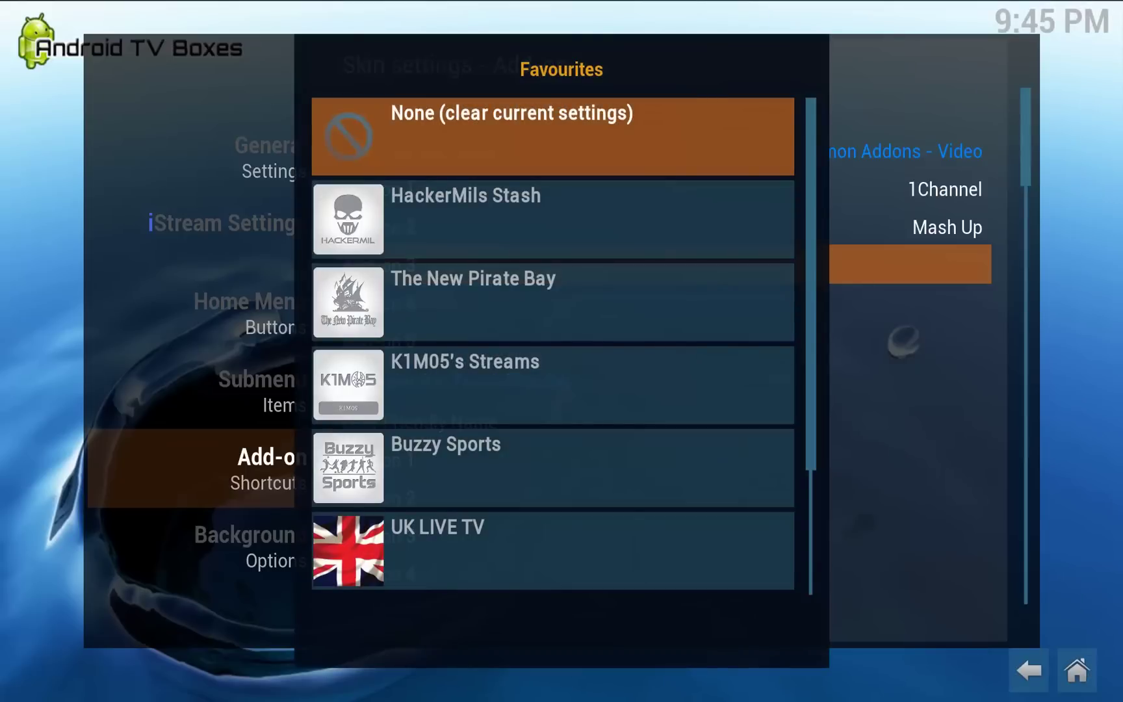
key("Down")
key("Down")
key("Down")
key("Down")
key("Down")
key("Down")
key("Up")
key("Up")
key("Up")
key("Up")
key("Up")
key("Up")
key("Up")
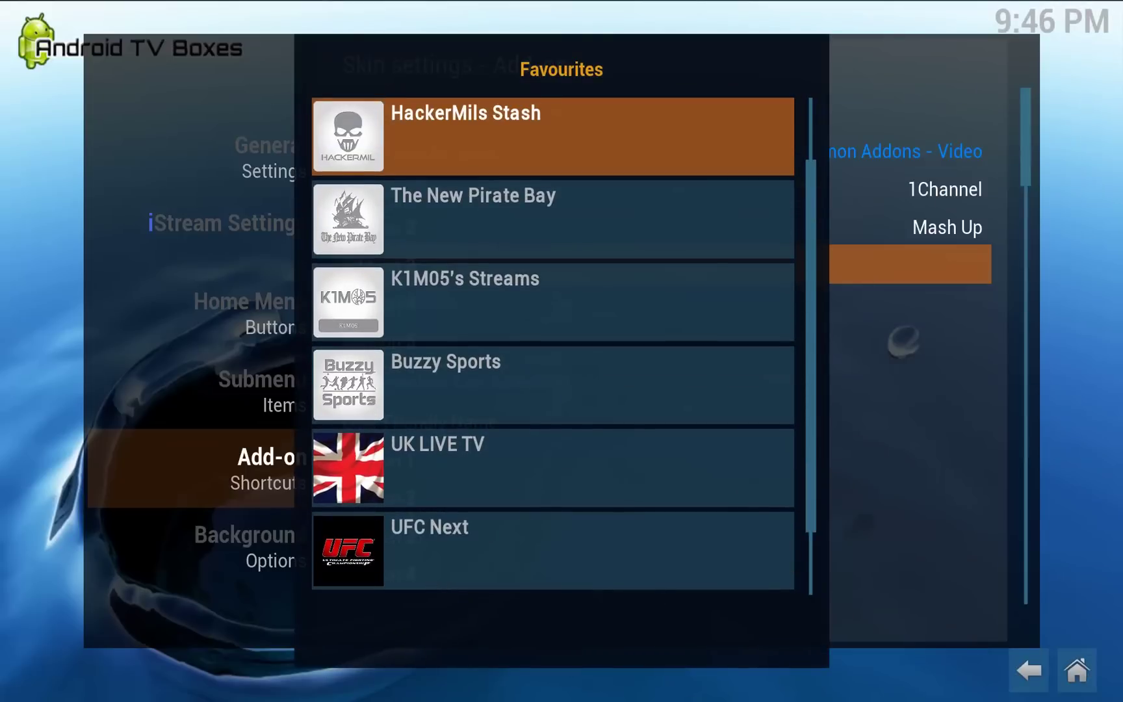
key("Return")
key("Return")
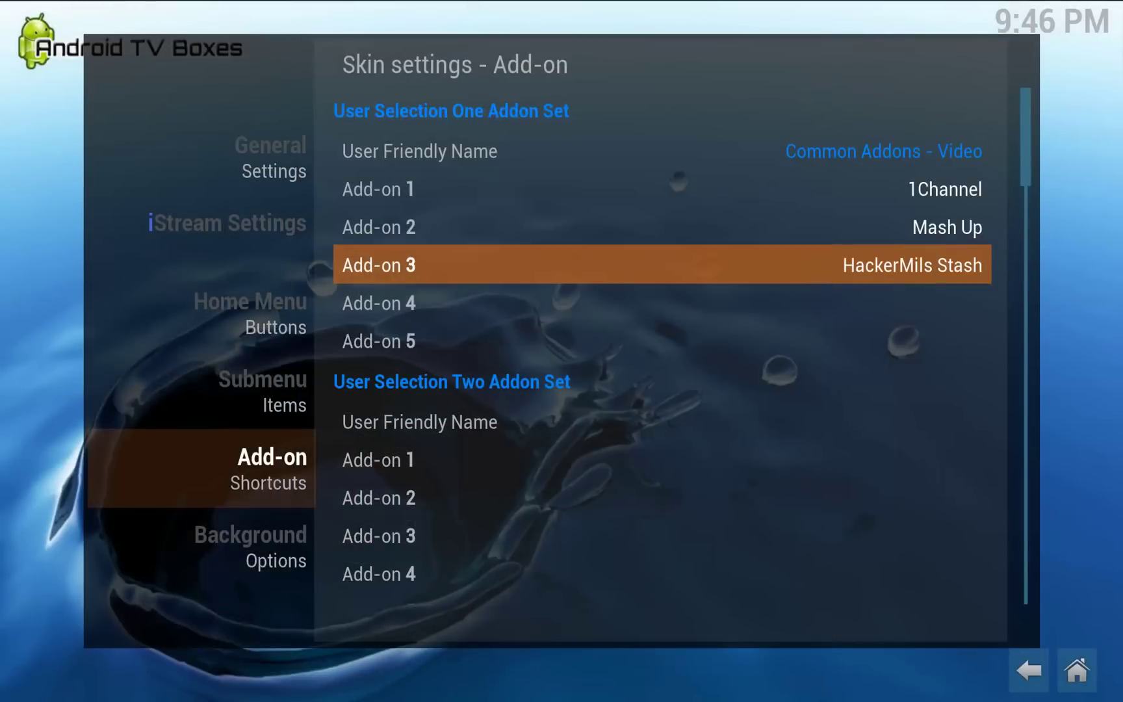
key("Left")
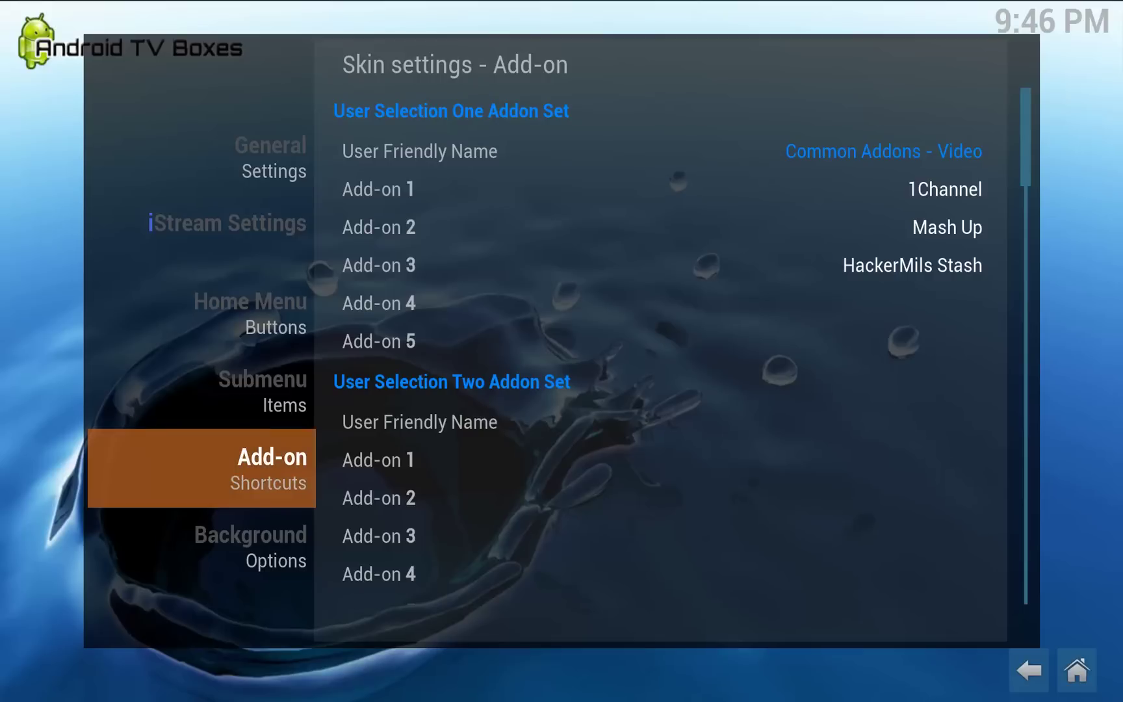
Confirm Menu Item 4's Addon Set reads Common Addons - Video, then exit to the home screen.
key("Up")
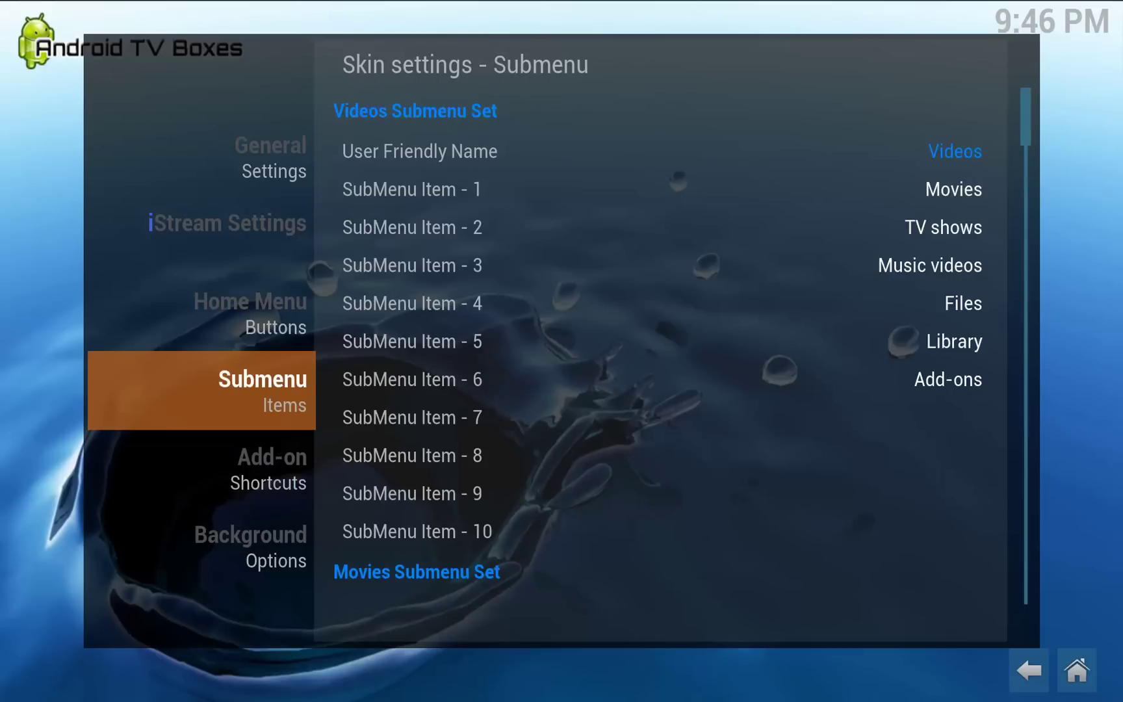
key("Up")
key("Right")
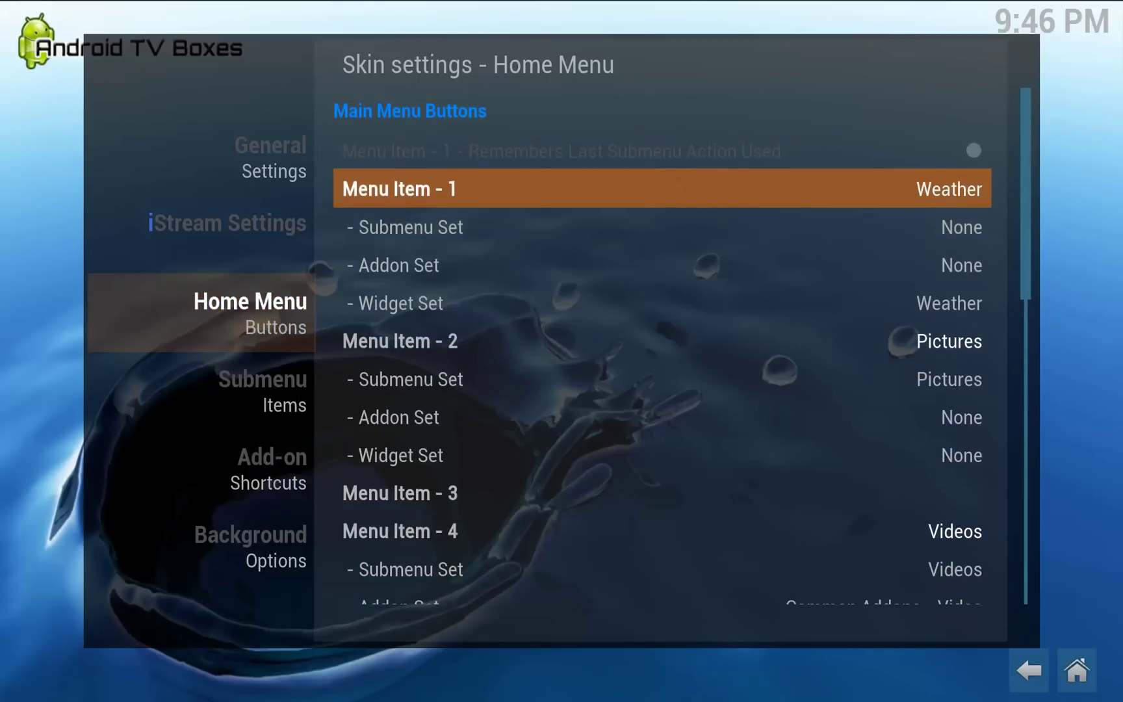
key("Down")
key("Down")
key("Down")
key("Down")
key("Down")
key("Down")
key("Down")
key("Down")
key("Down")
key("Down")
key("Down")
key("Down")
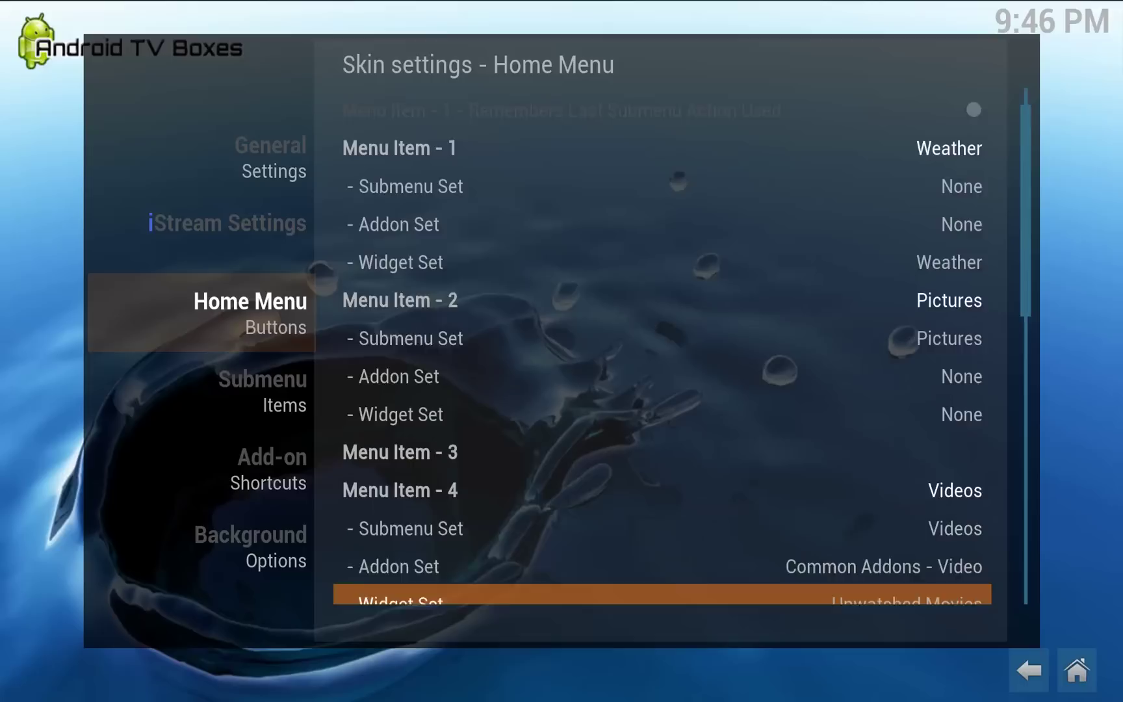
key("Up")
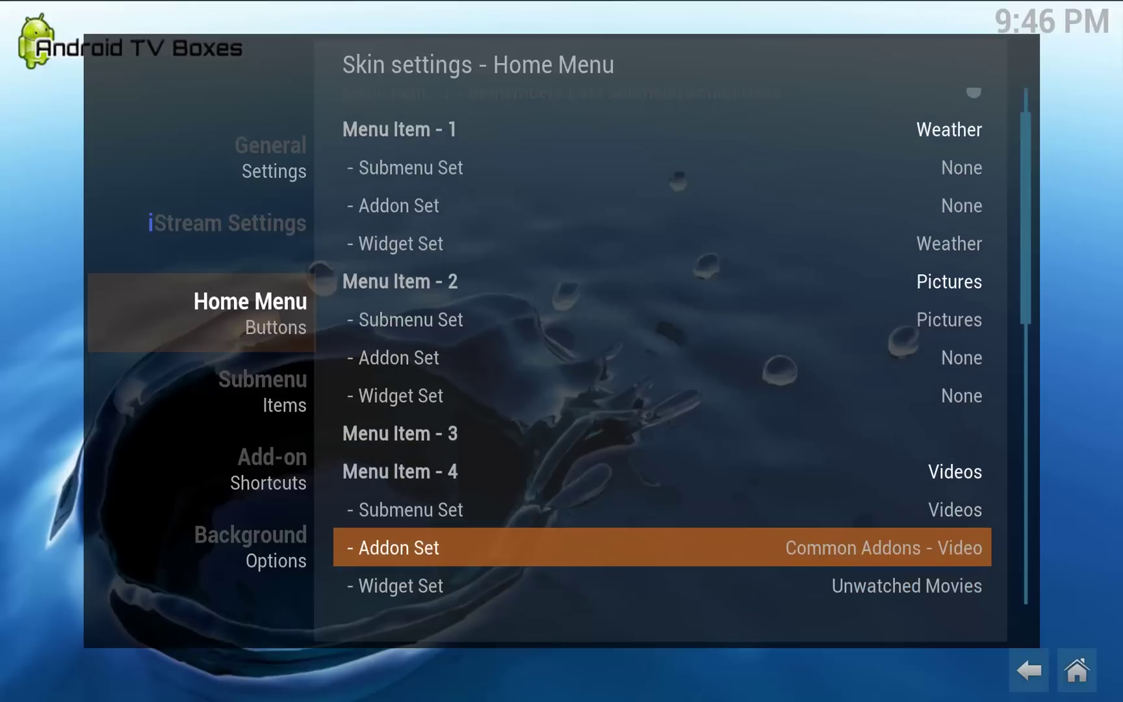
key("Up")
left_click(1079, 673)
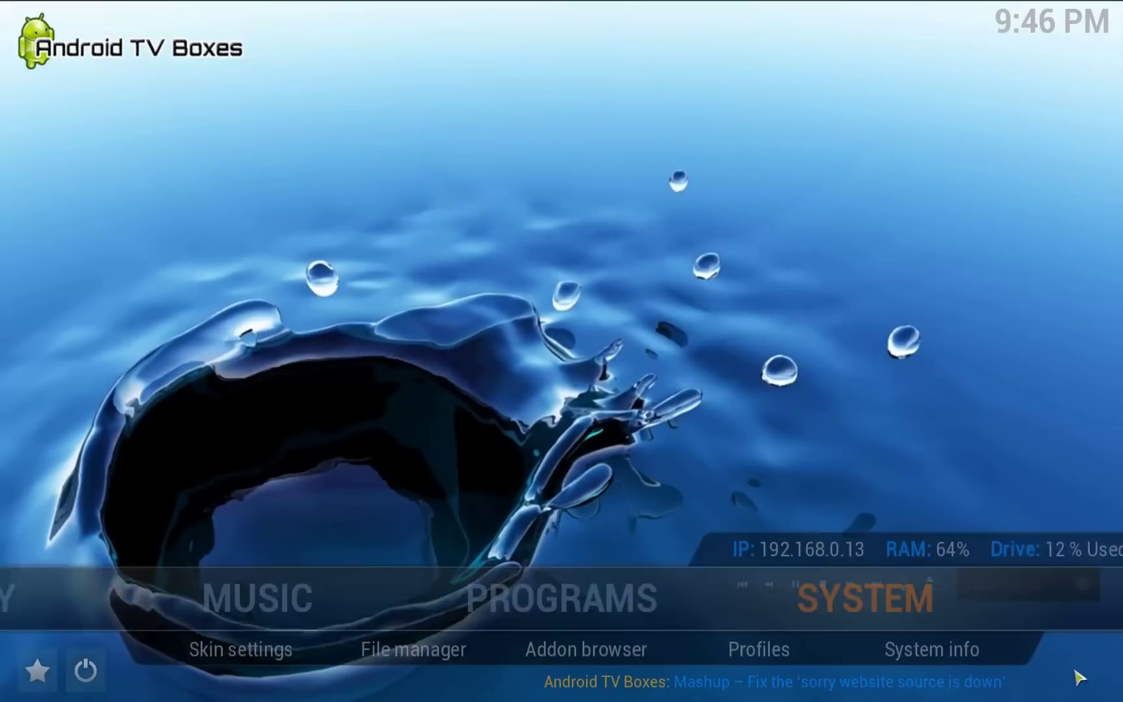
Focus Videos on the home menu to reveal 1Channel, Mash Up and HackerMils Stash shortcuts.
key("Left")
key("Left")
key("Left")
key("Left")
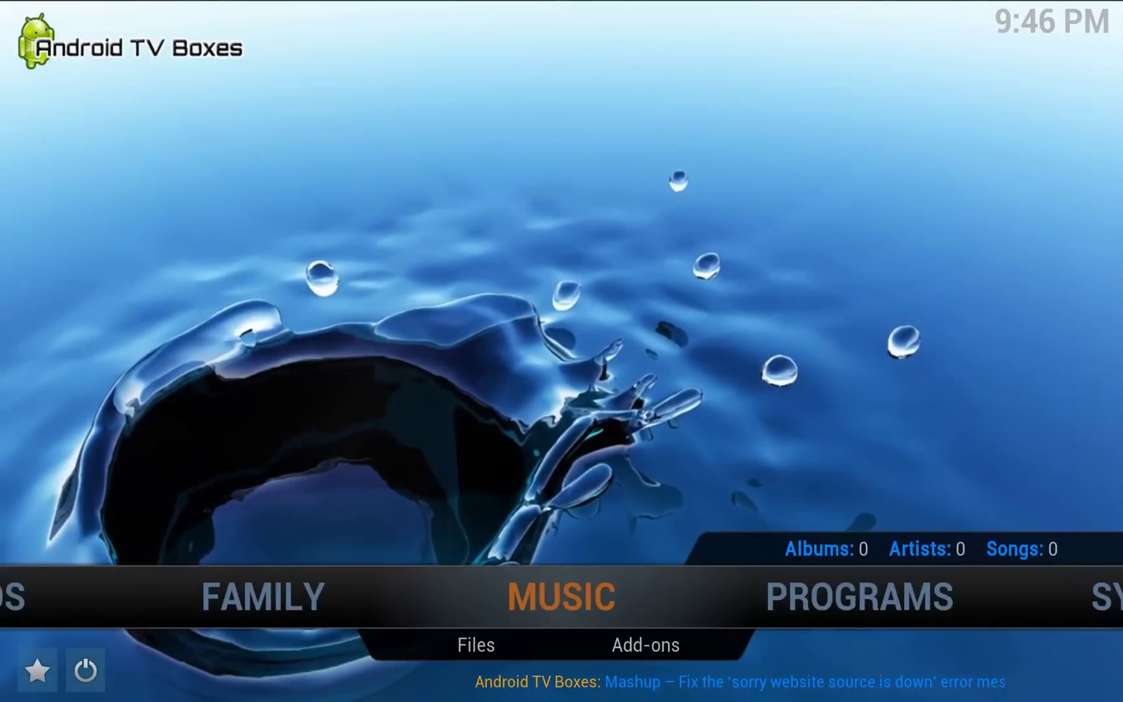